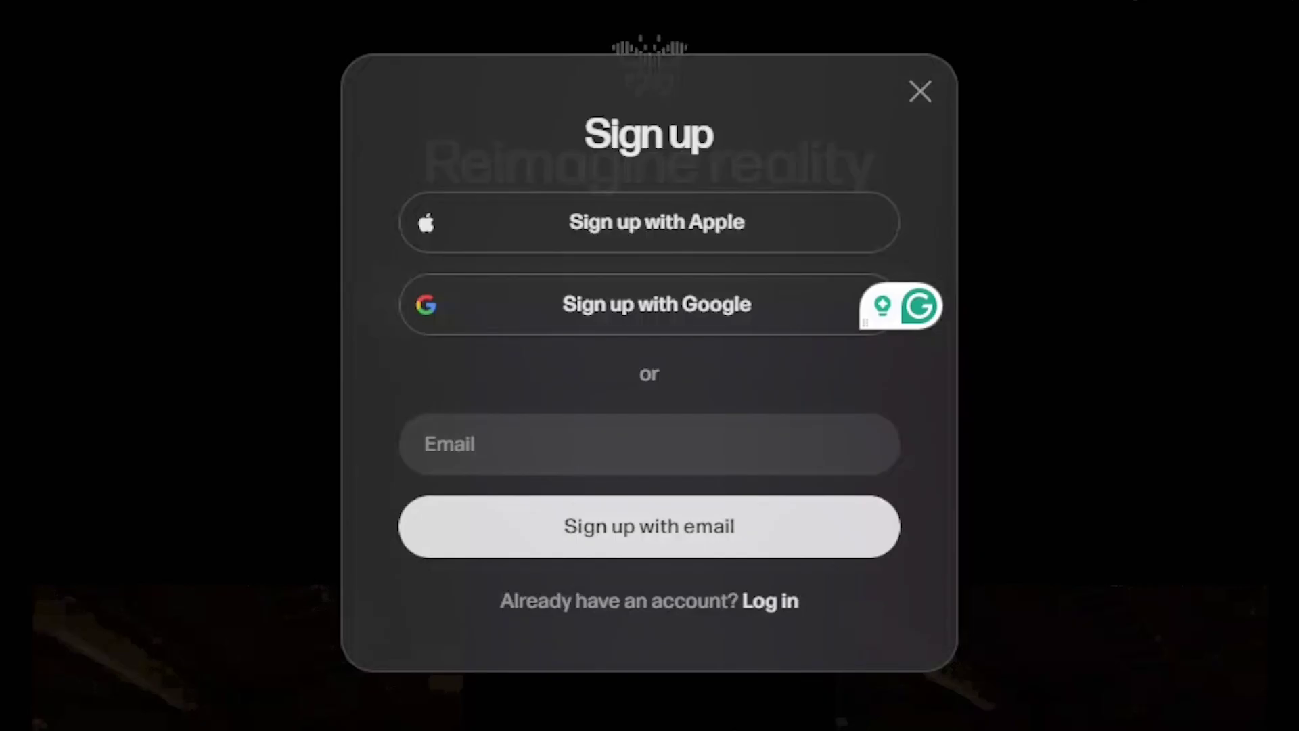
- Switch from sign-up to log in and reach the Reve home page with the empty Ask Reve box
left_click(776, 601)
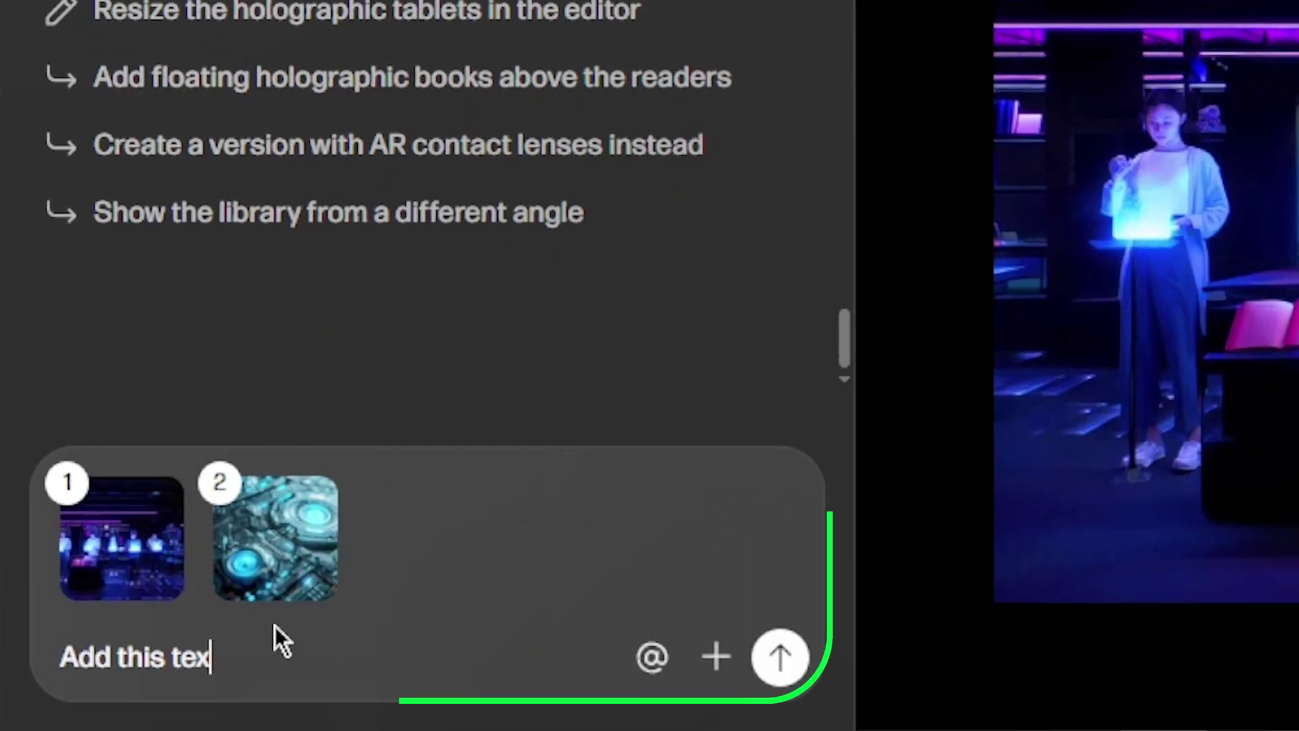
type("ture in to")
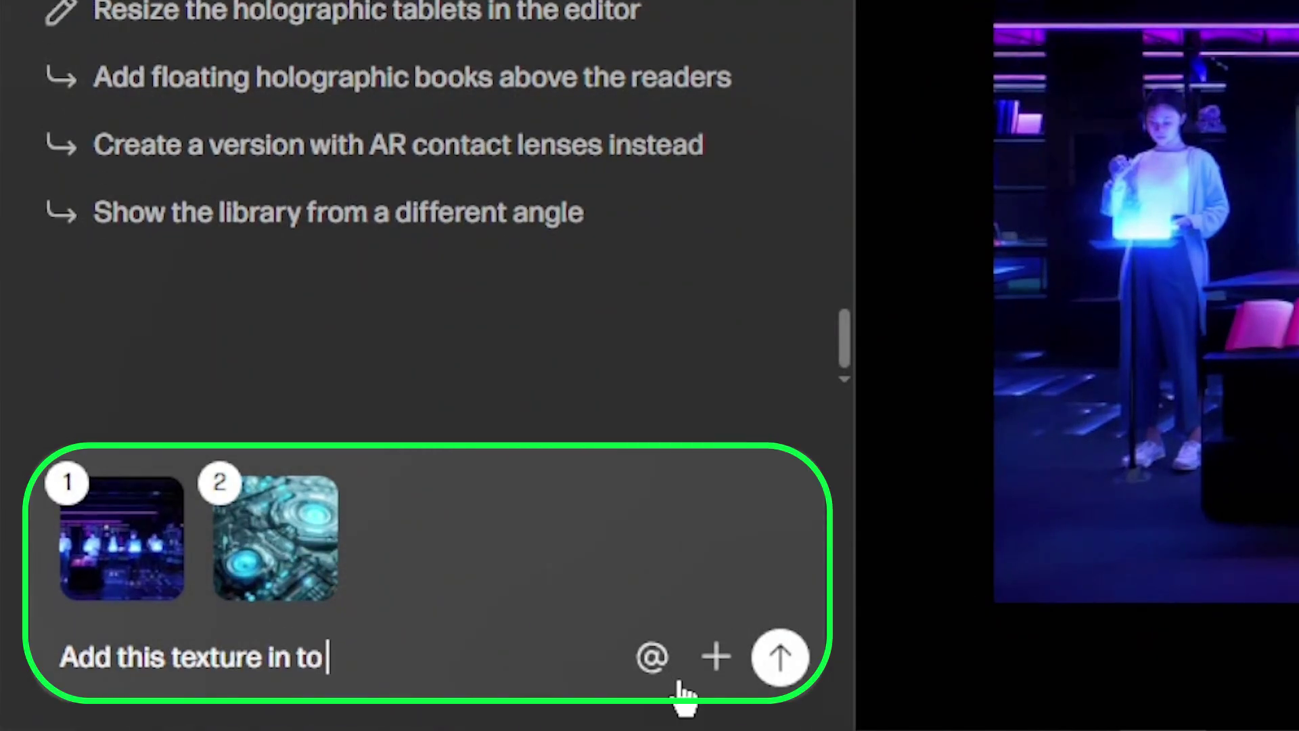
type(" @")
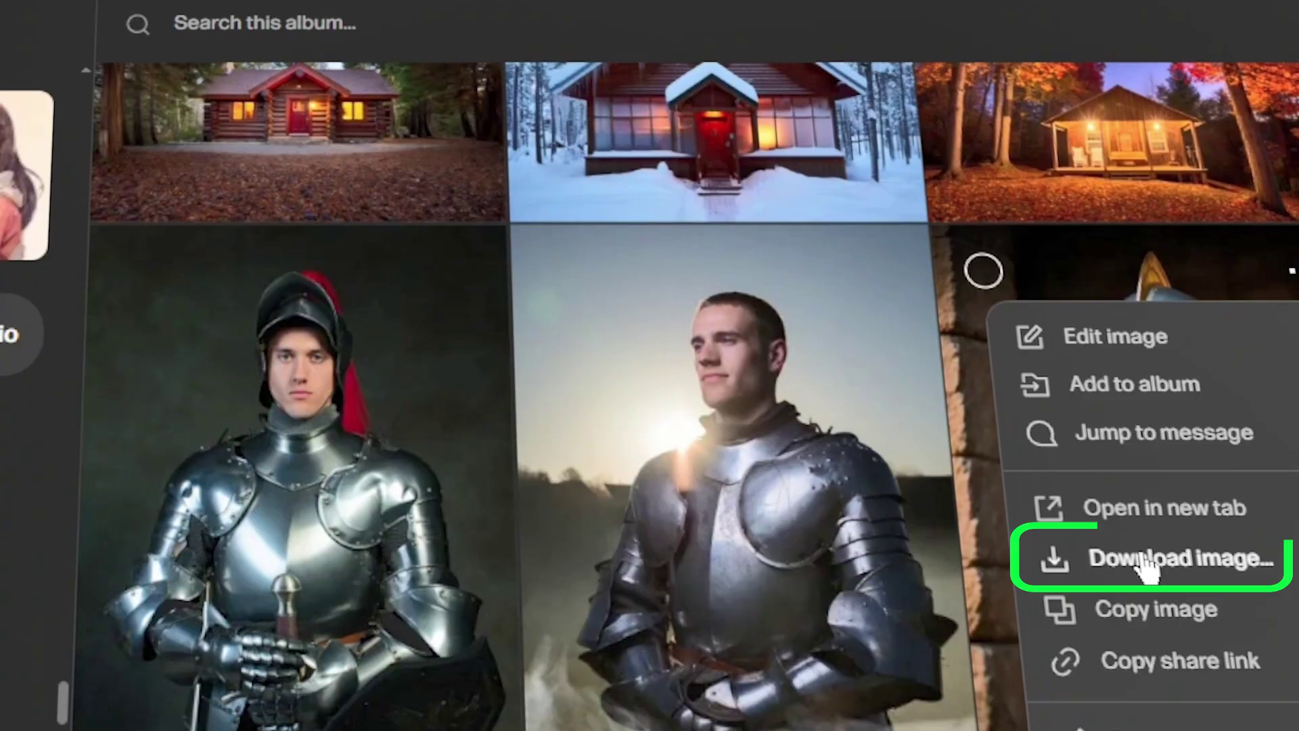
left_click(1130, 557)
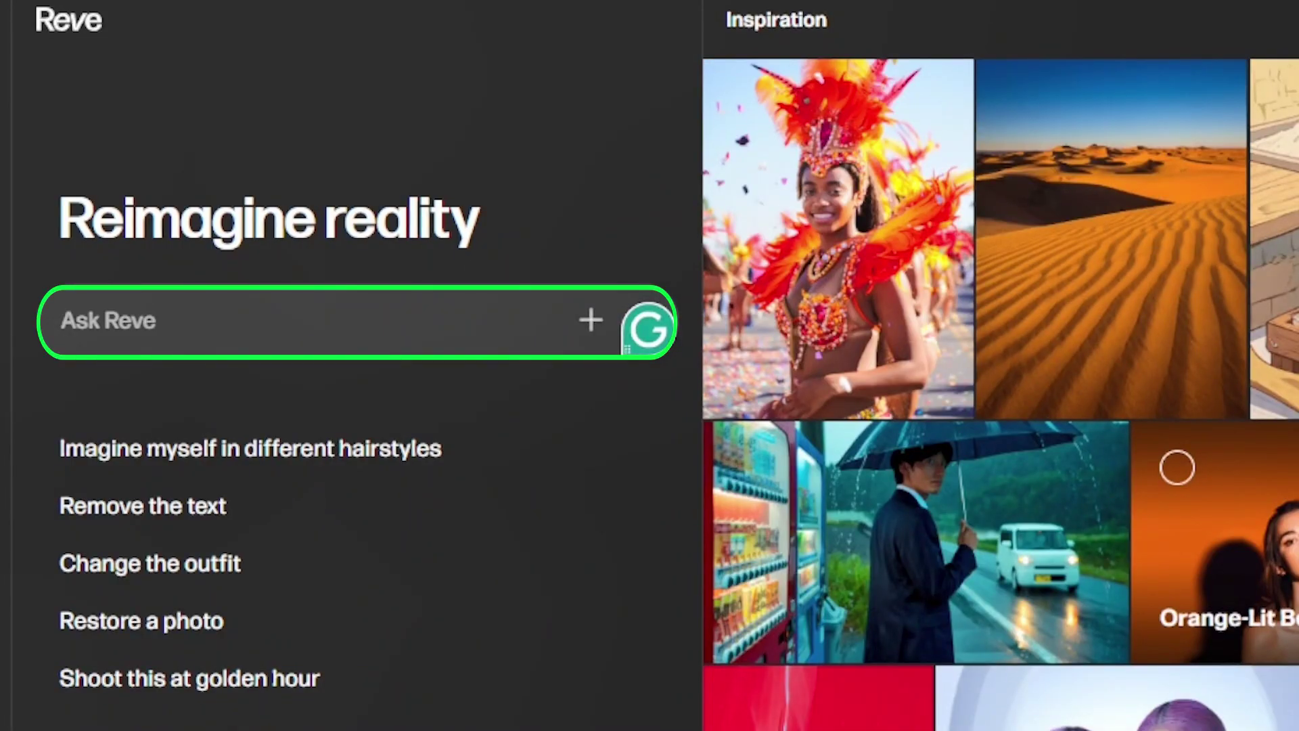
- Request 'A futuristic city skyline at sunset with flying cars.'
type("A futuristic city skyline")
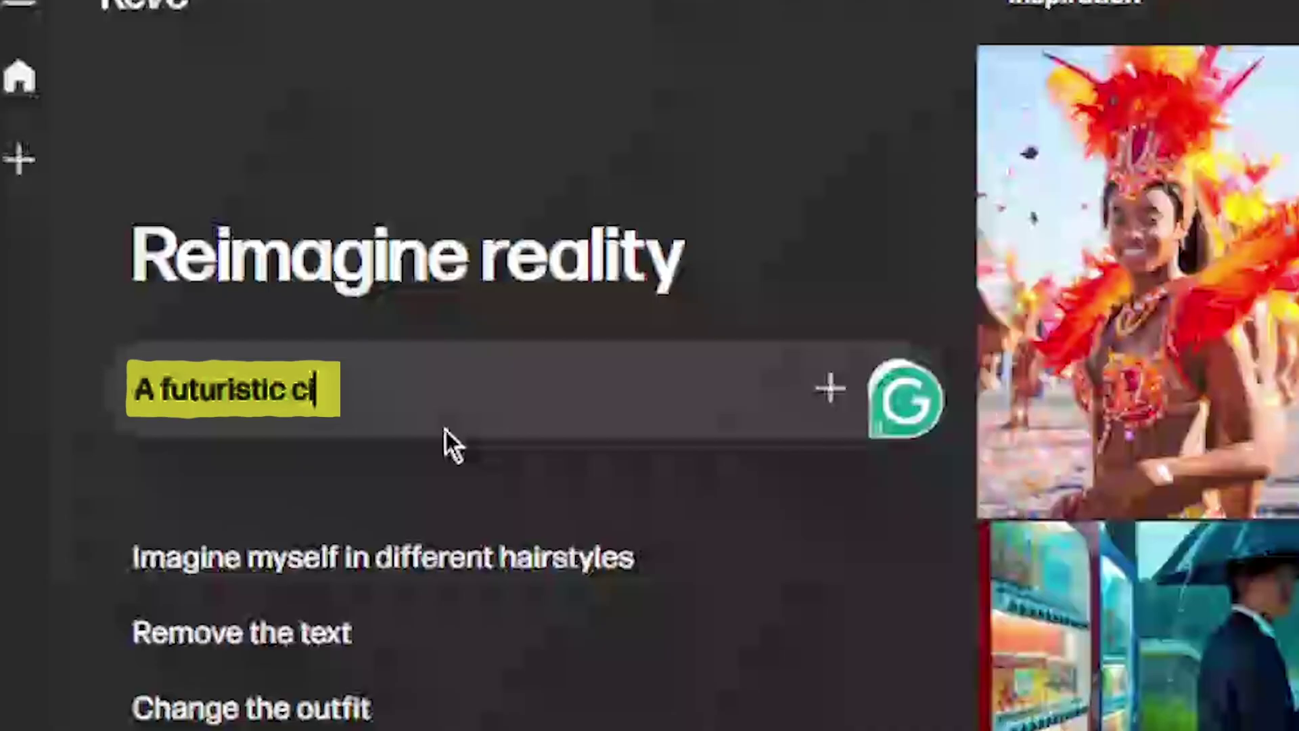
type(" at sunset with flying cars.")
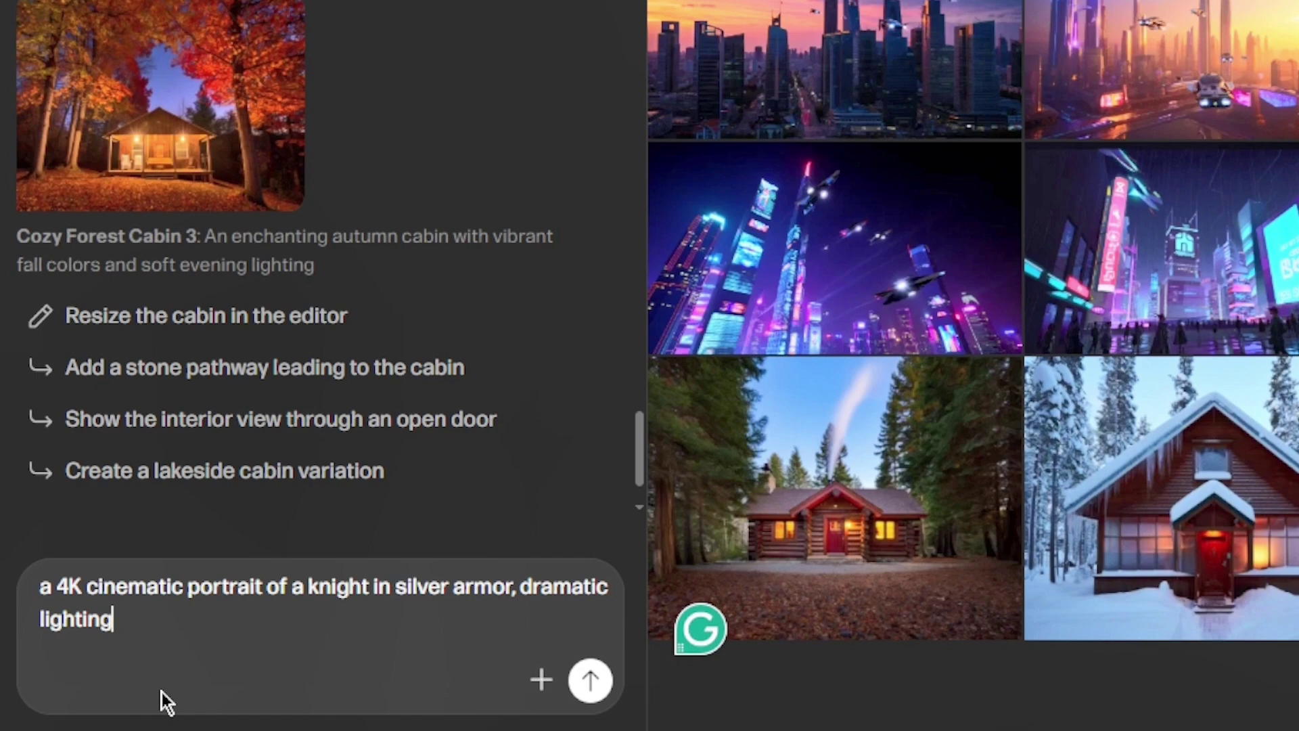
- Request a 4K cinematic portrait of a knight in silver armor, ultra realistic
type(", ultr")
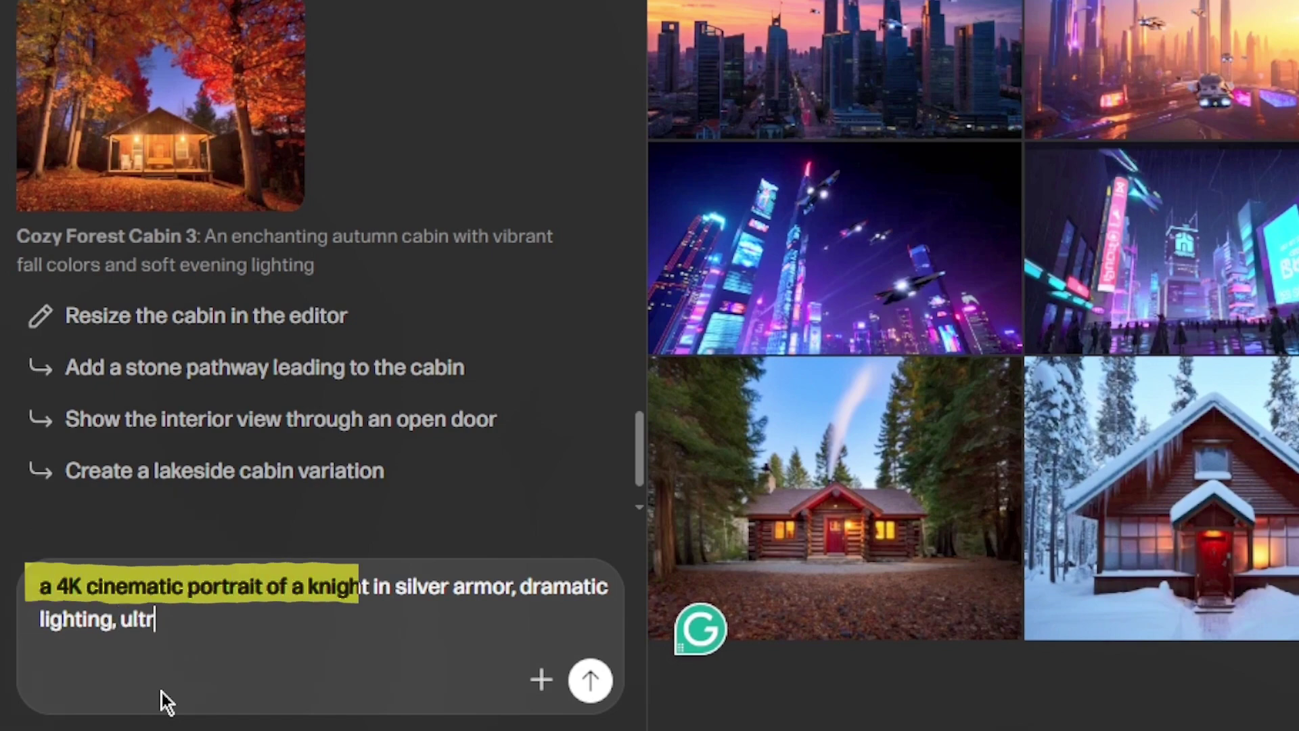
type("a realistic")
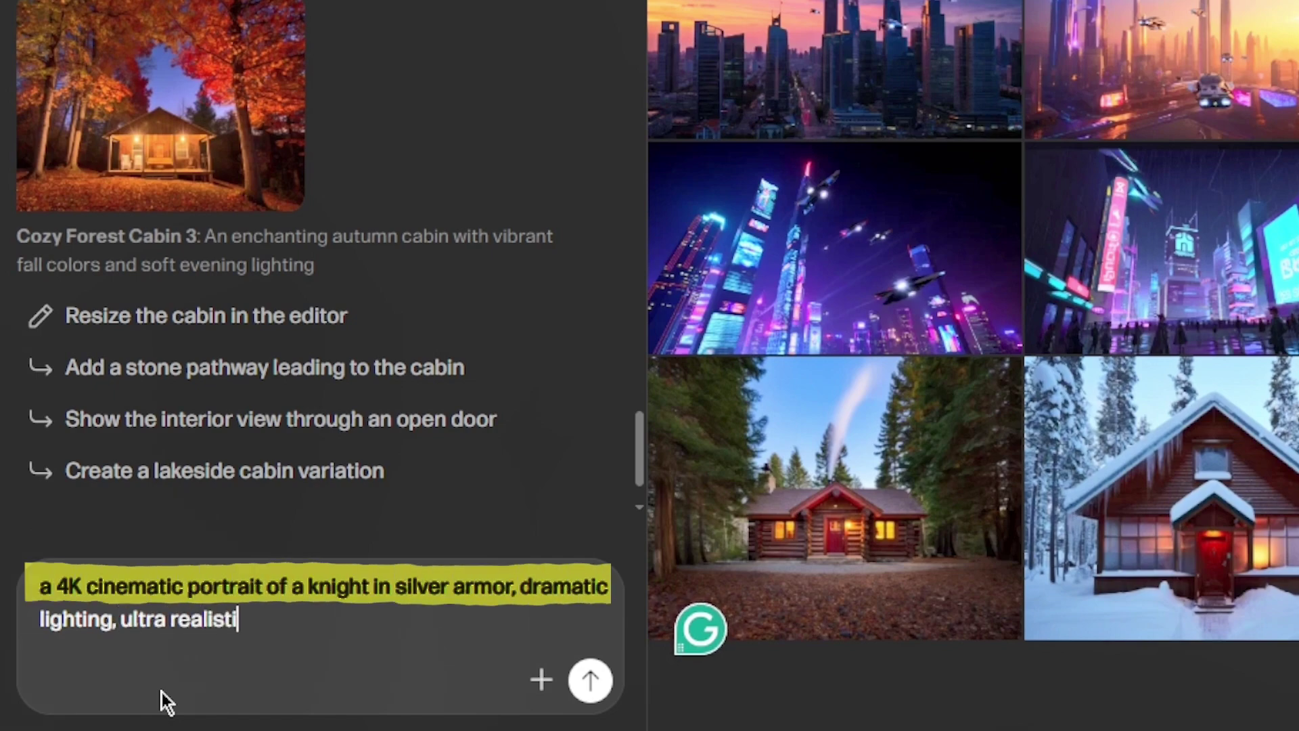
type(".")
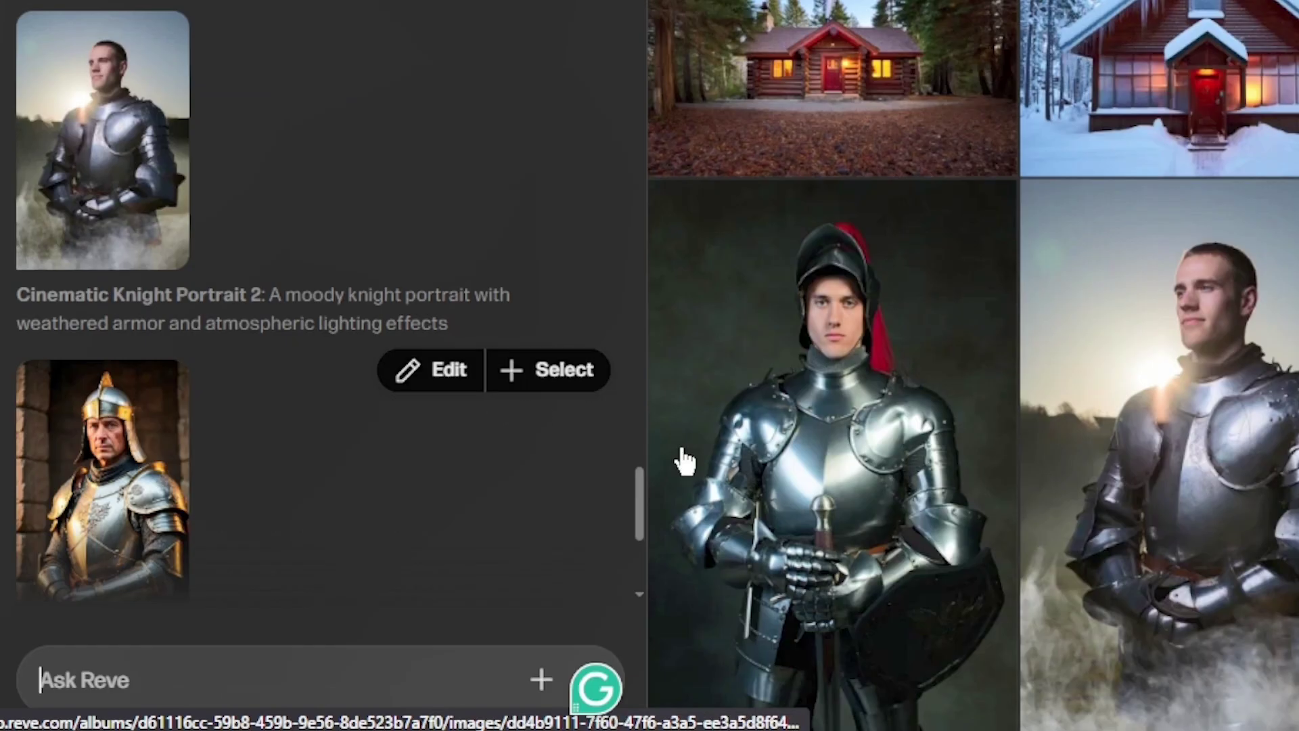
- Attach the gold-armored knight image and ask to change its armor colour to sky blue
left_click(555, 370)
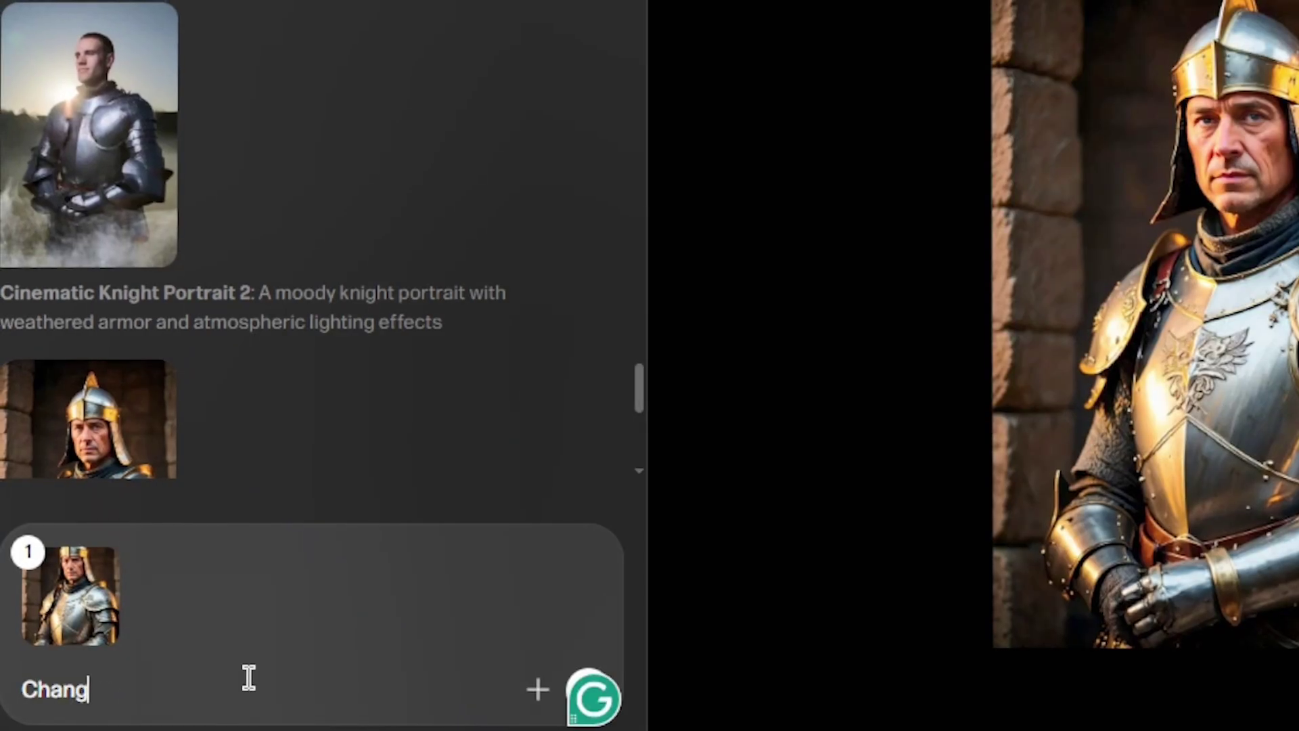
type("e the armor col")
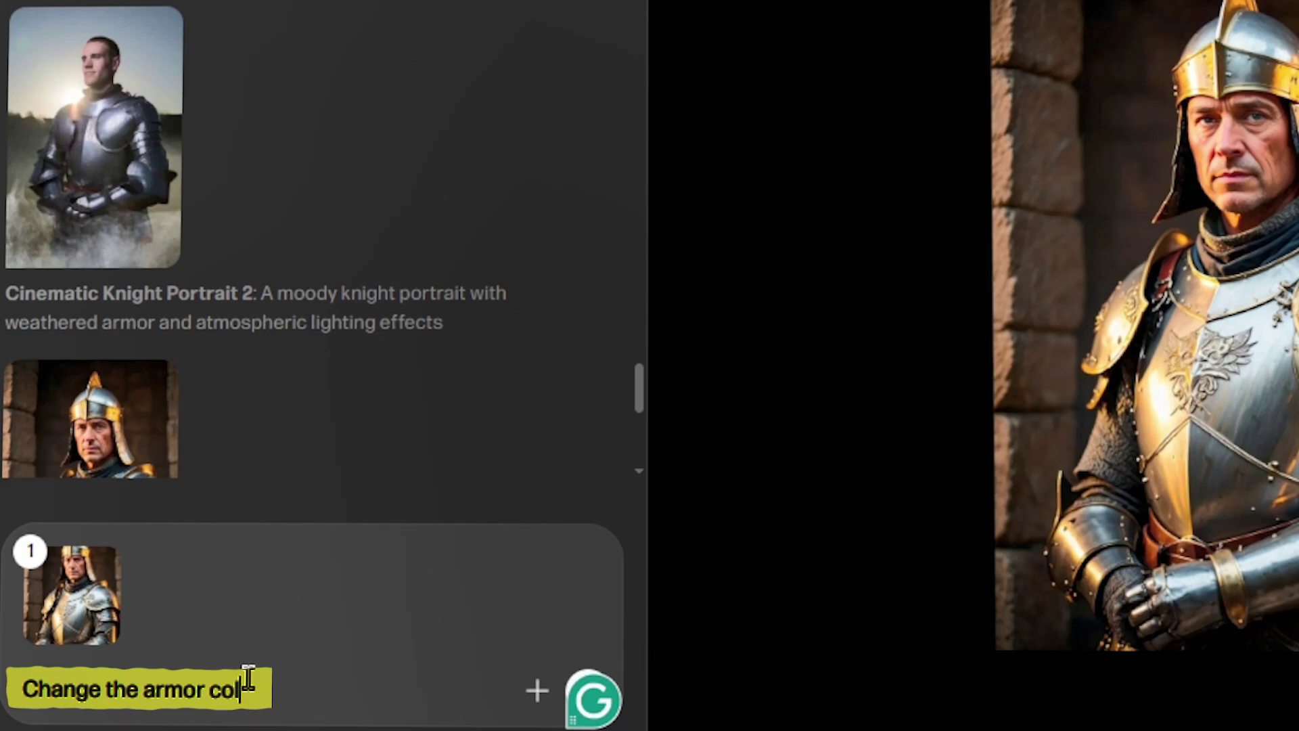
type("our to s")
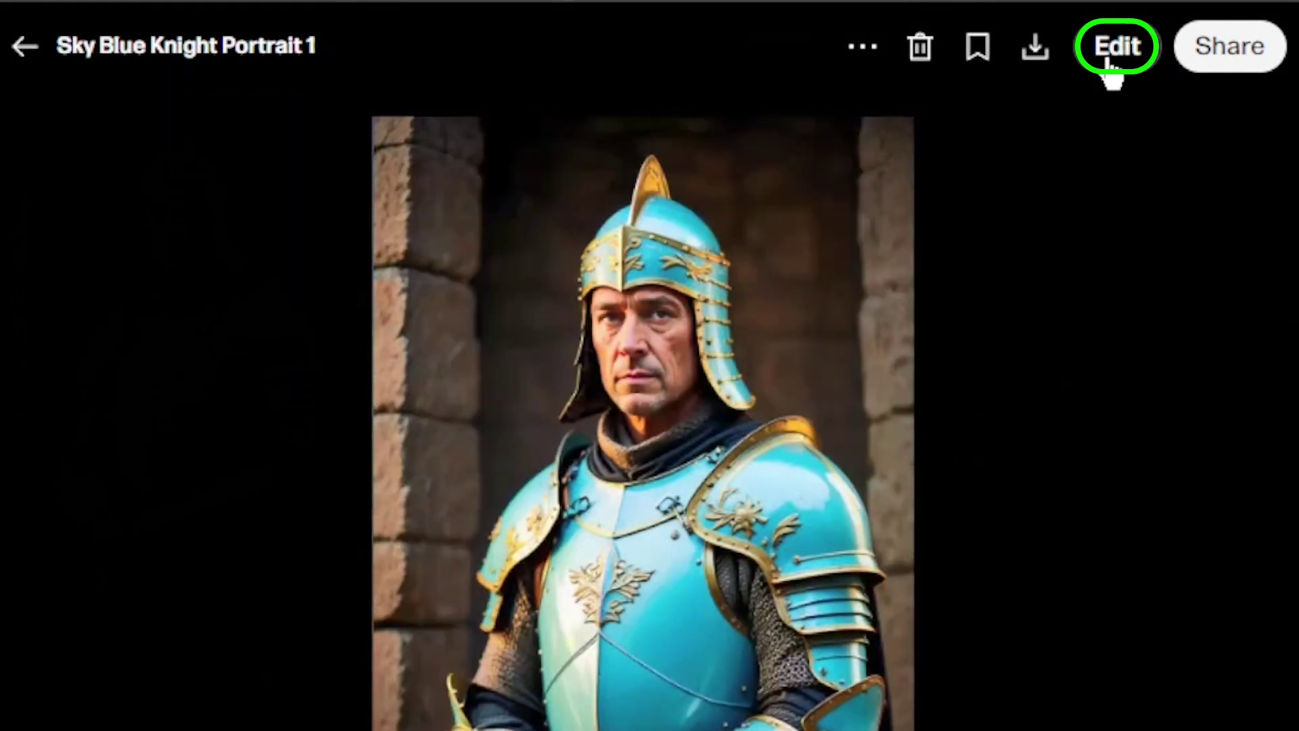
- Open the sky blue knight in the image editor and bring up the Stone wall object's description
left_click(1113, 48)
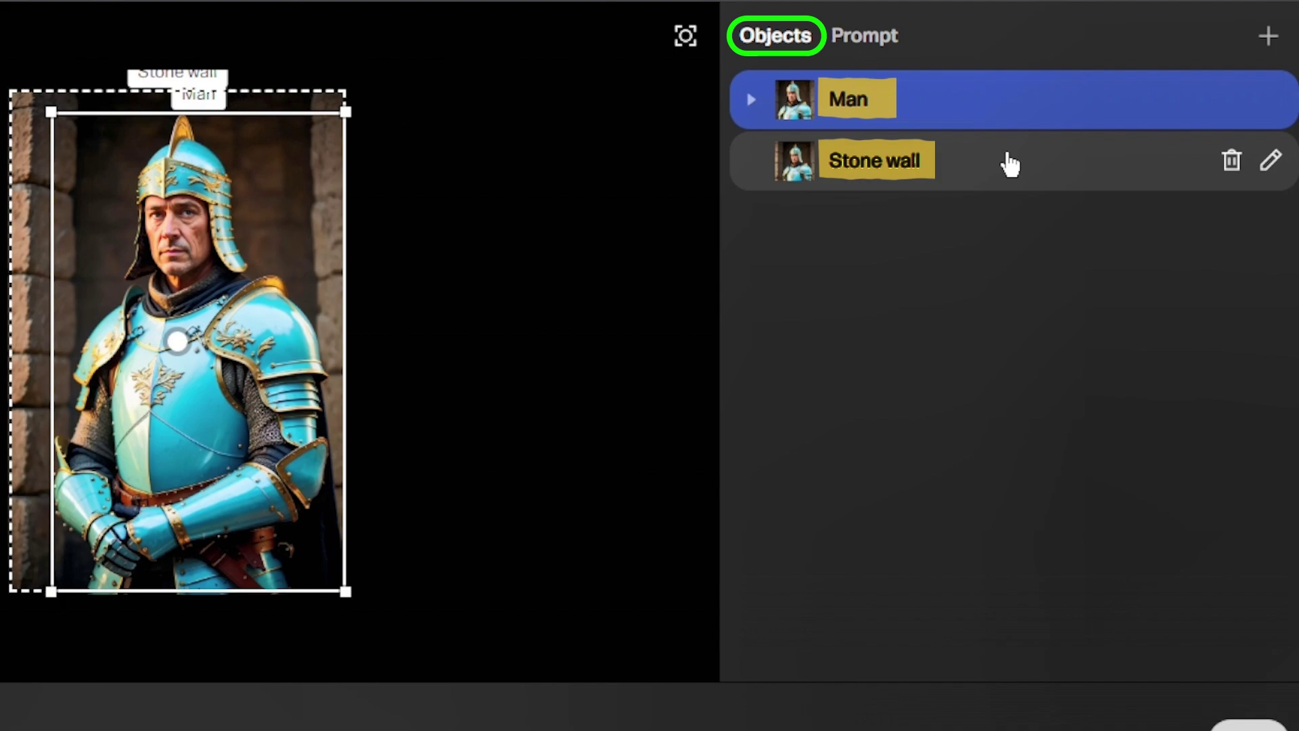
double_click(837, 164)
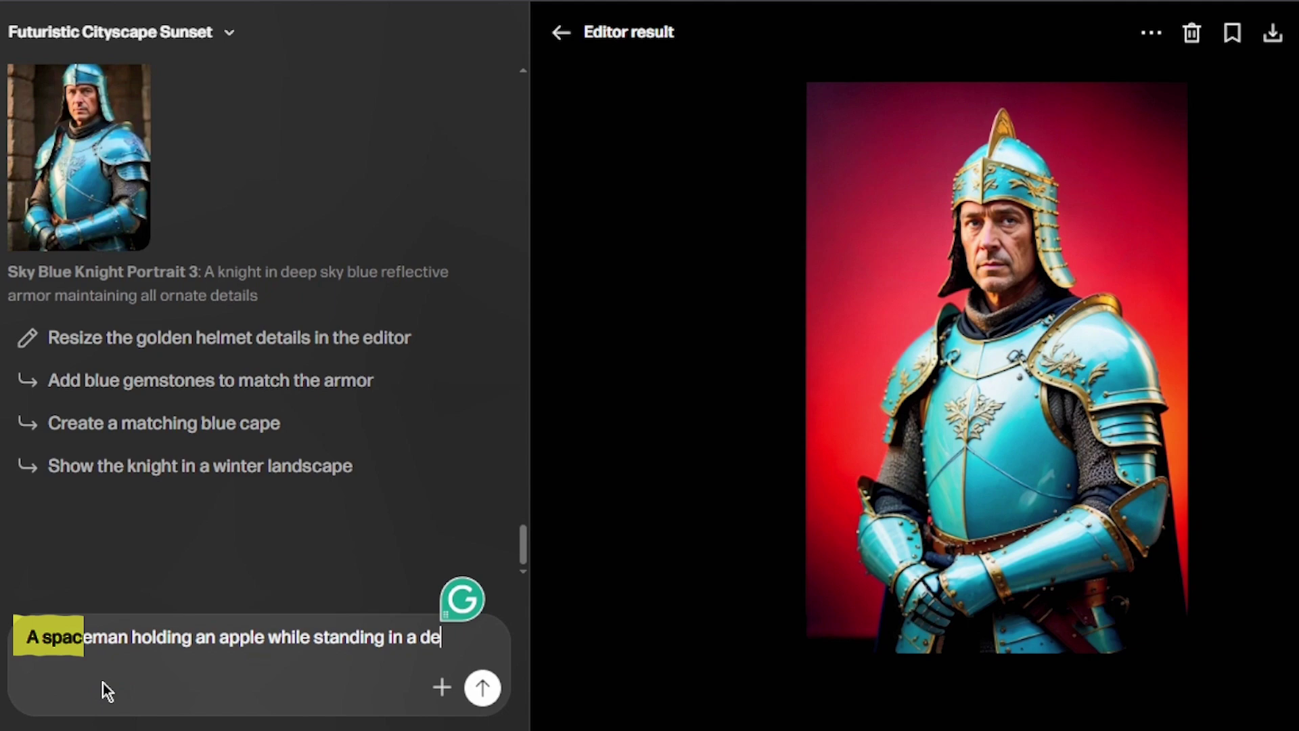
- Send the prompt 'A spaceman holding an apple while standing in a desert.'
type("s")
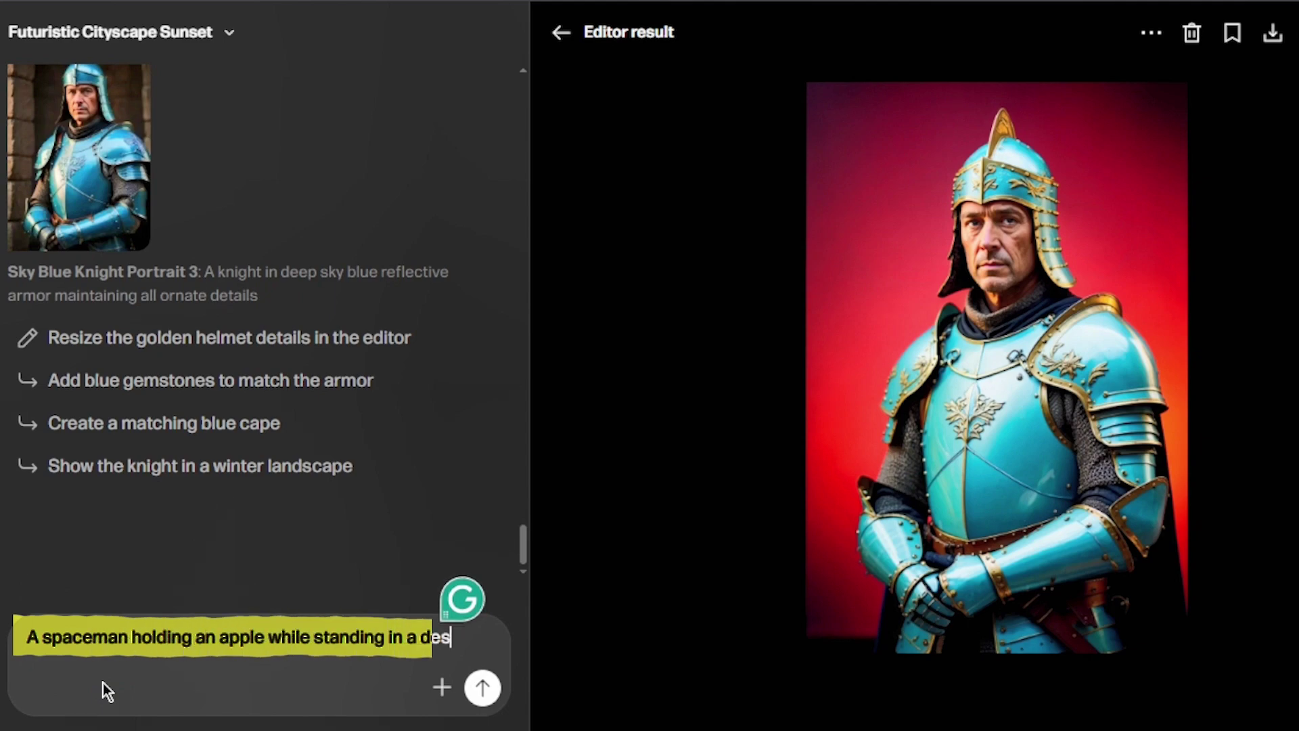
type("ert.")
key("Return")
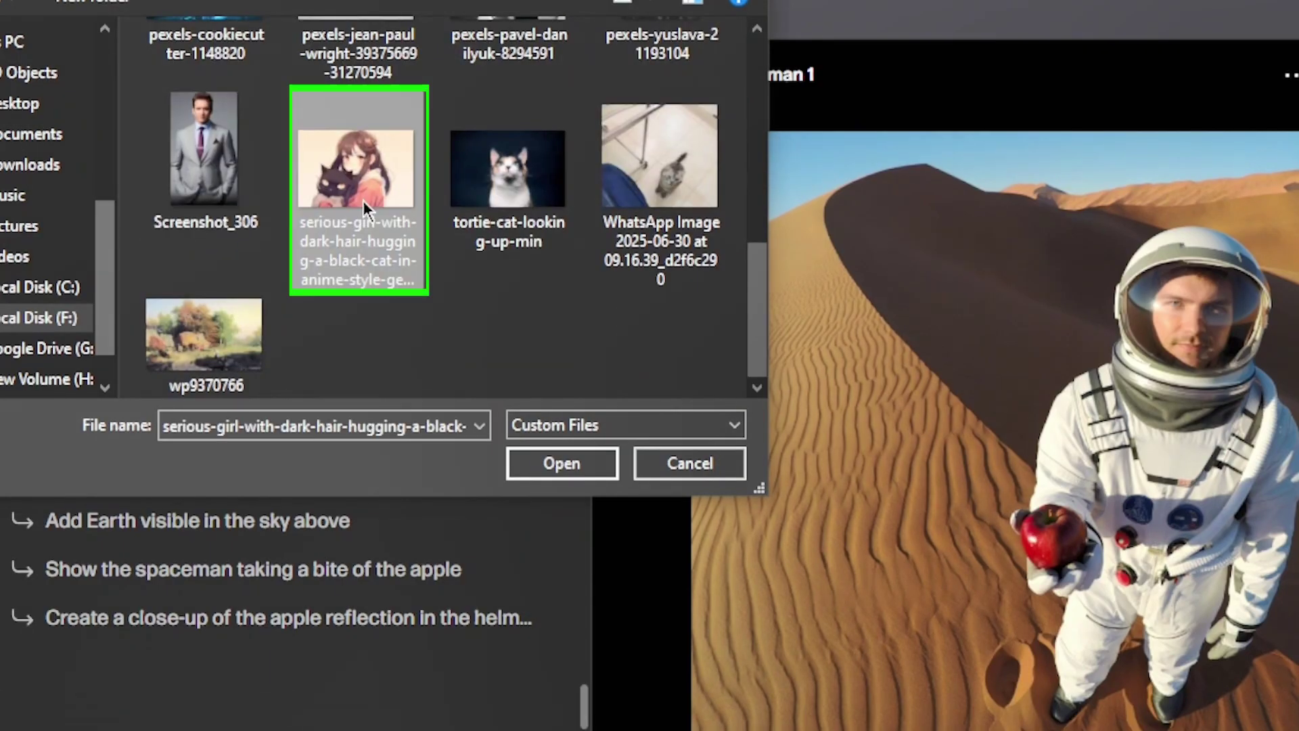
- Attach the anime girl with cat picture, request 'Upscale this to 4K quality', and enlarge one result
left_click(562, 463)
type("up")
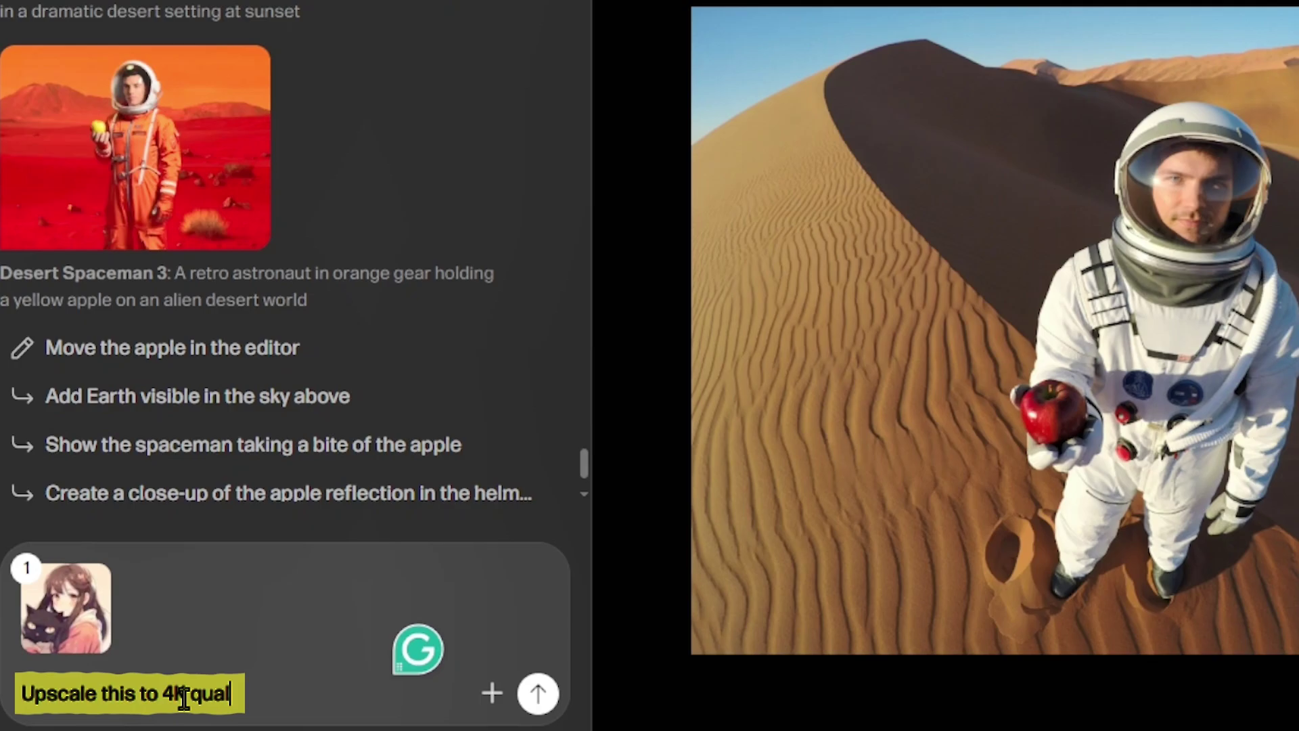
type("scale this to 4K quality")
left_click(534, 696)
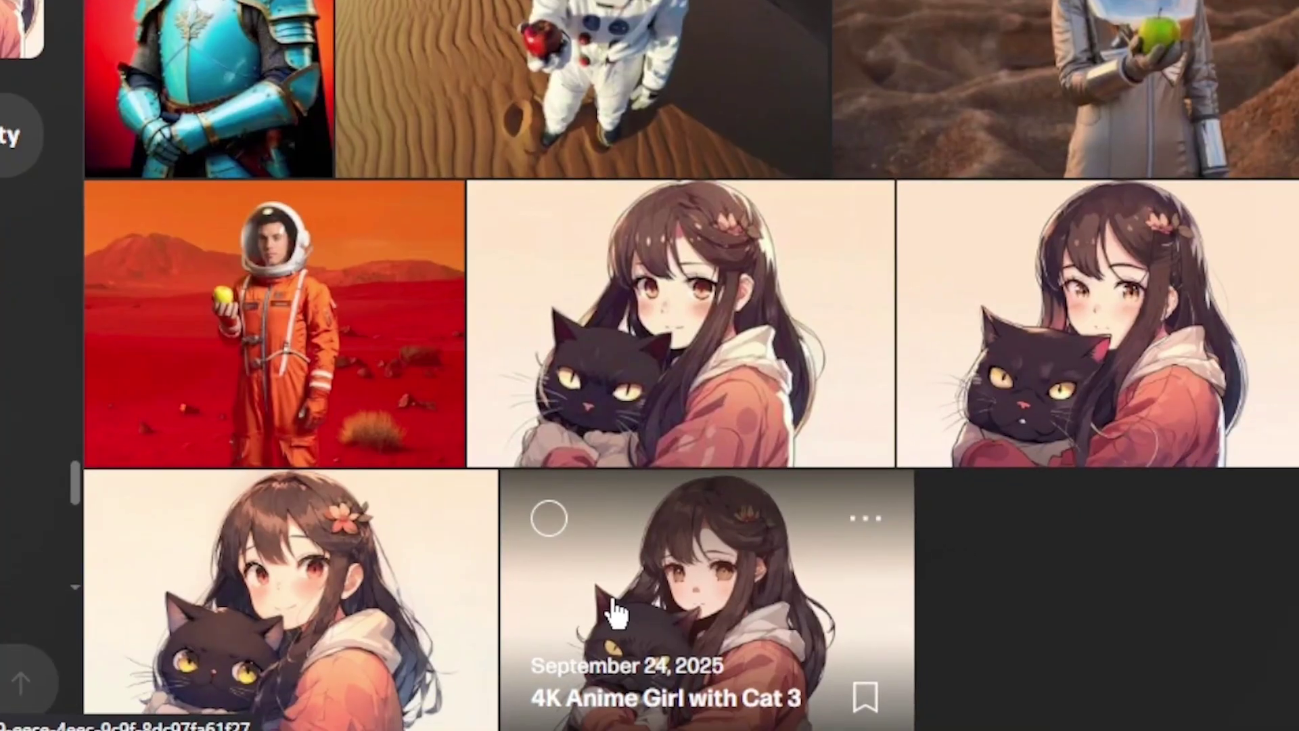
left_click(936, 365)
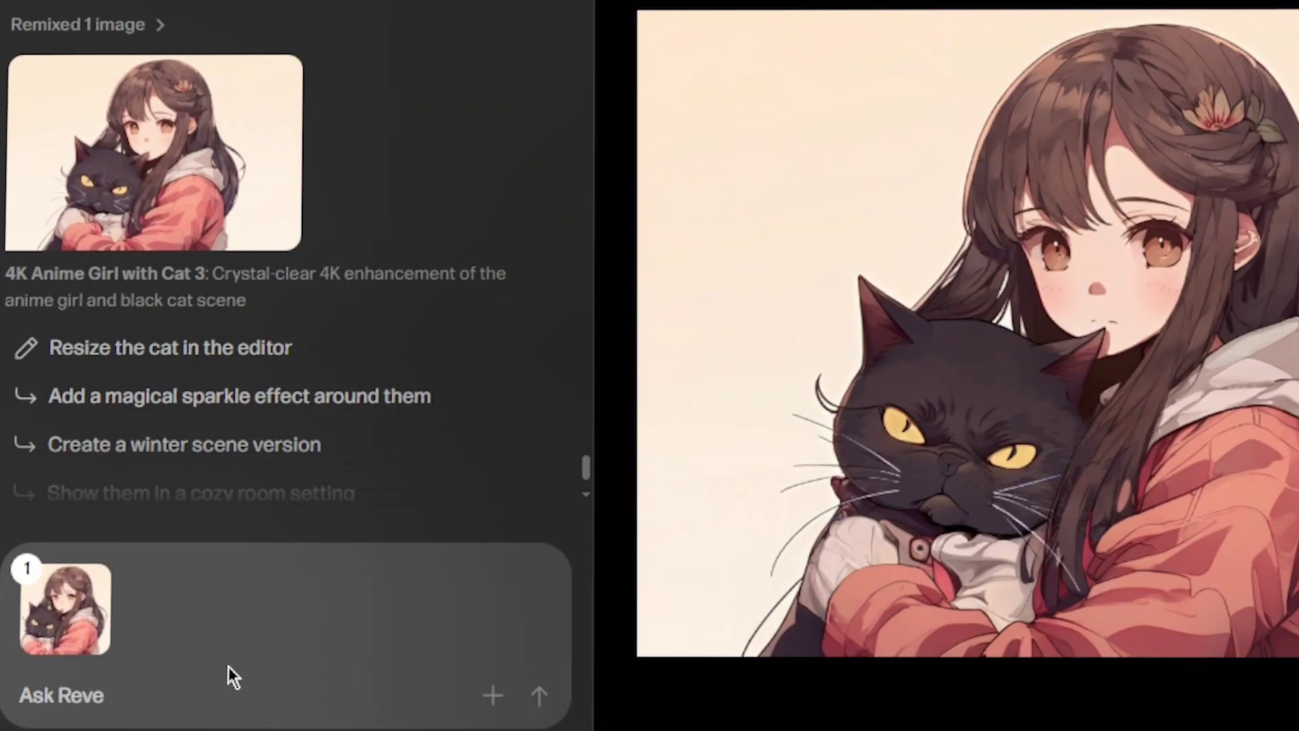
- Send 'Make this 16:9 aspect ratio' for the attached 4K anime girl with cat image
left_click(224, 679)
type("Make rhis 16:9")
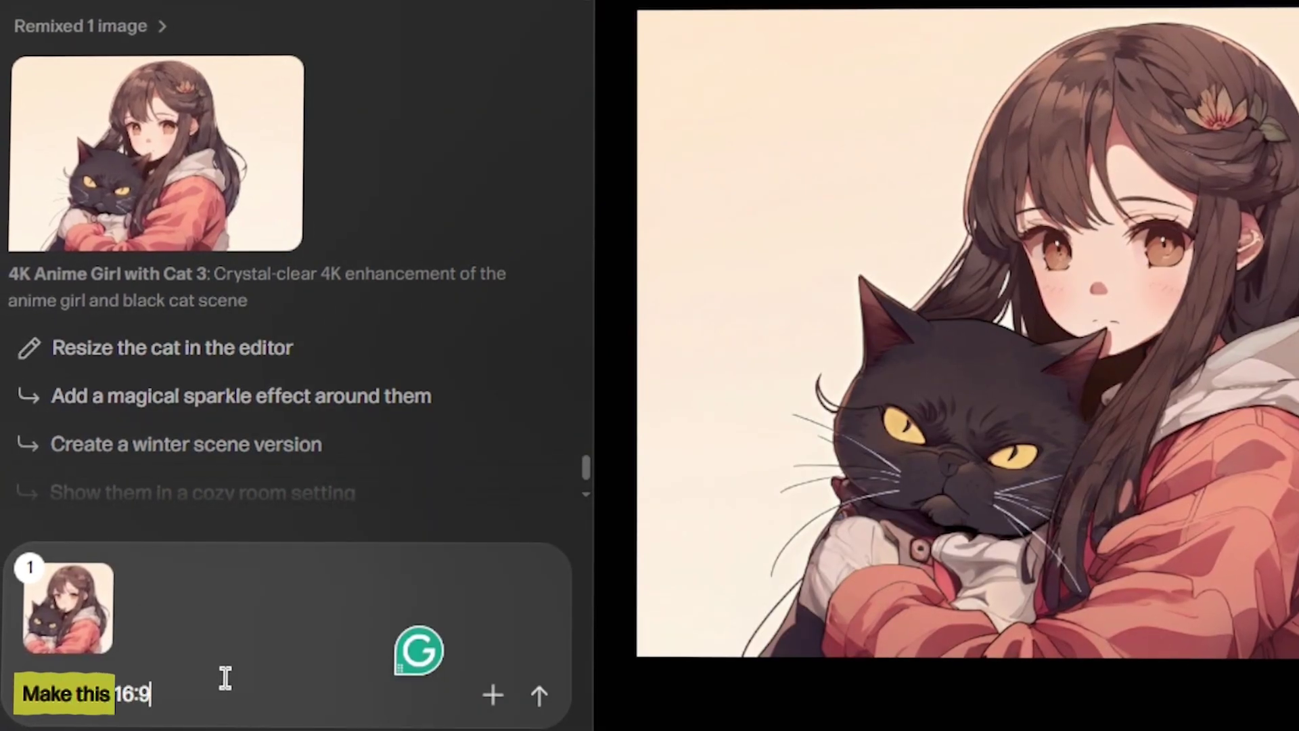
type(" aspect ratio")
key("Return")
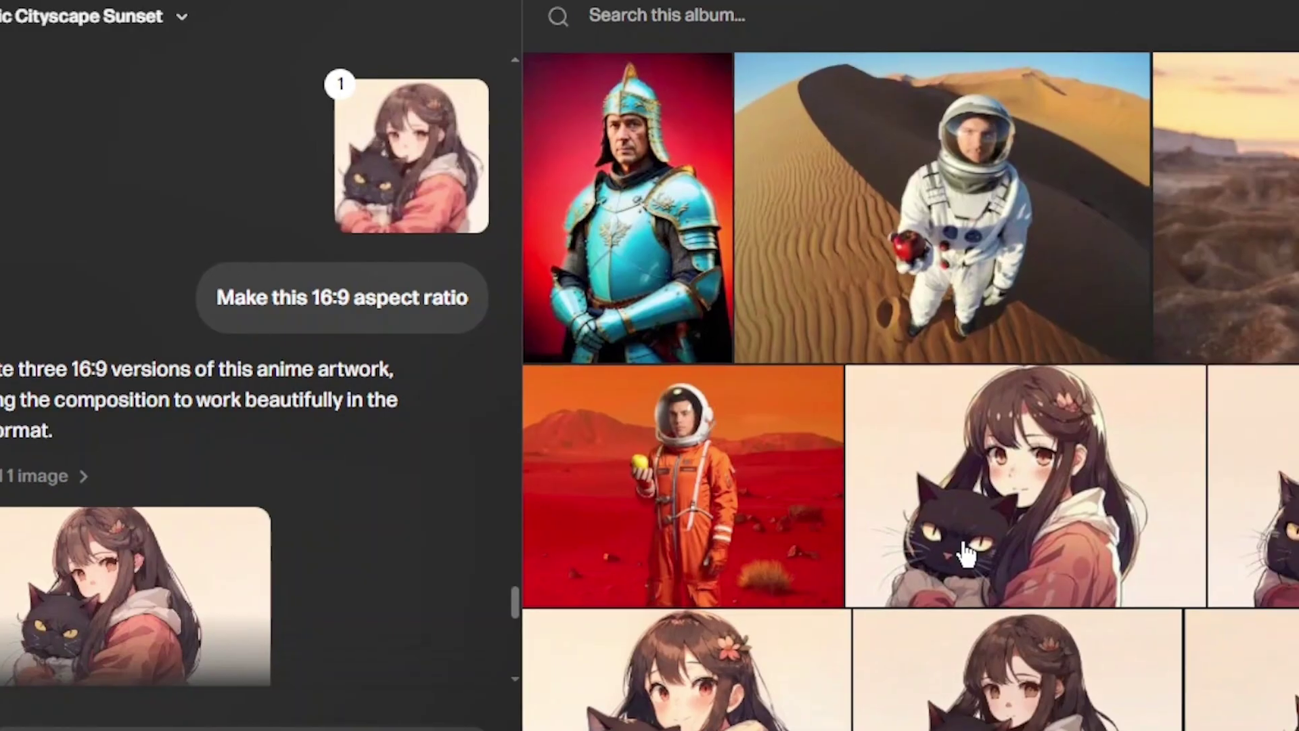
- Delete the Desert Spaceman 3 image from the album and confirm
scroll(966, 555, "up", 2)
left_click(802, 524)
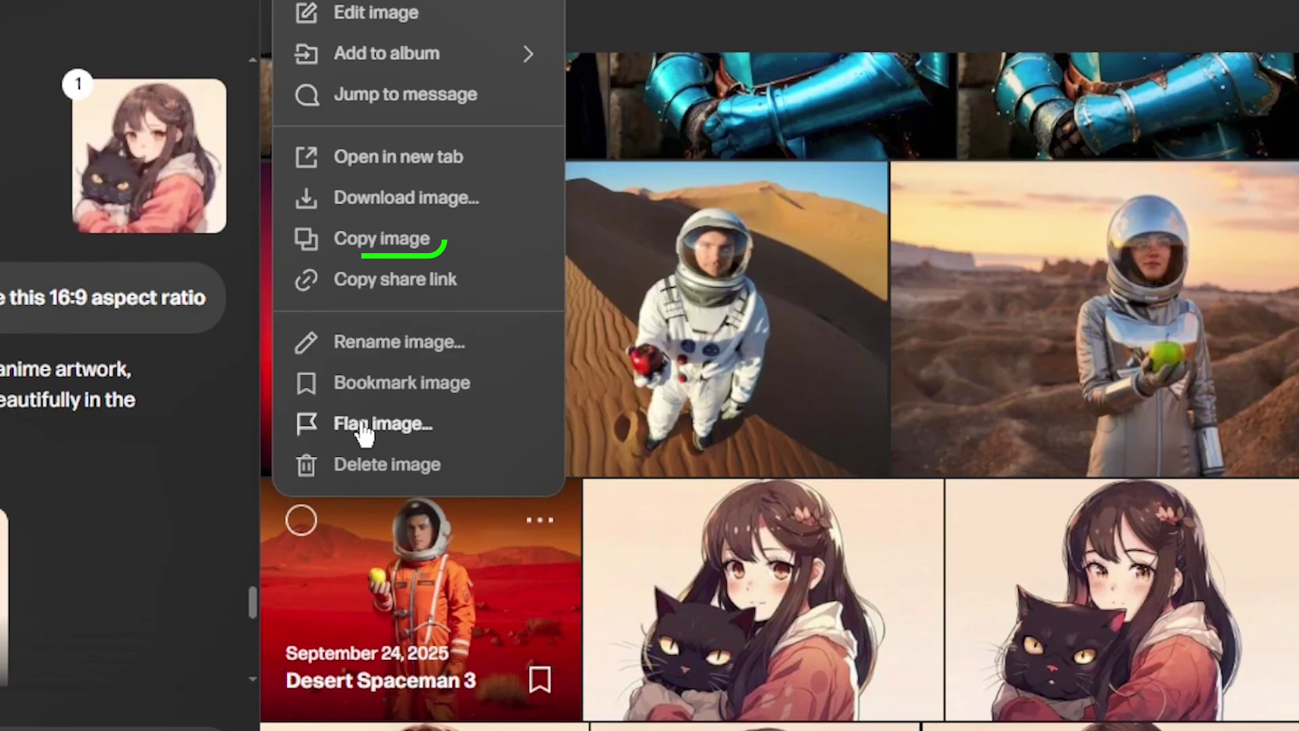
left_click(428, 466)
left_click(574, 454)
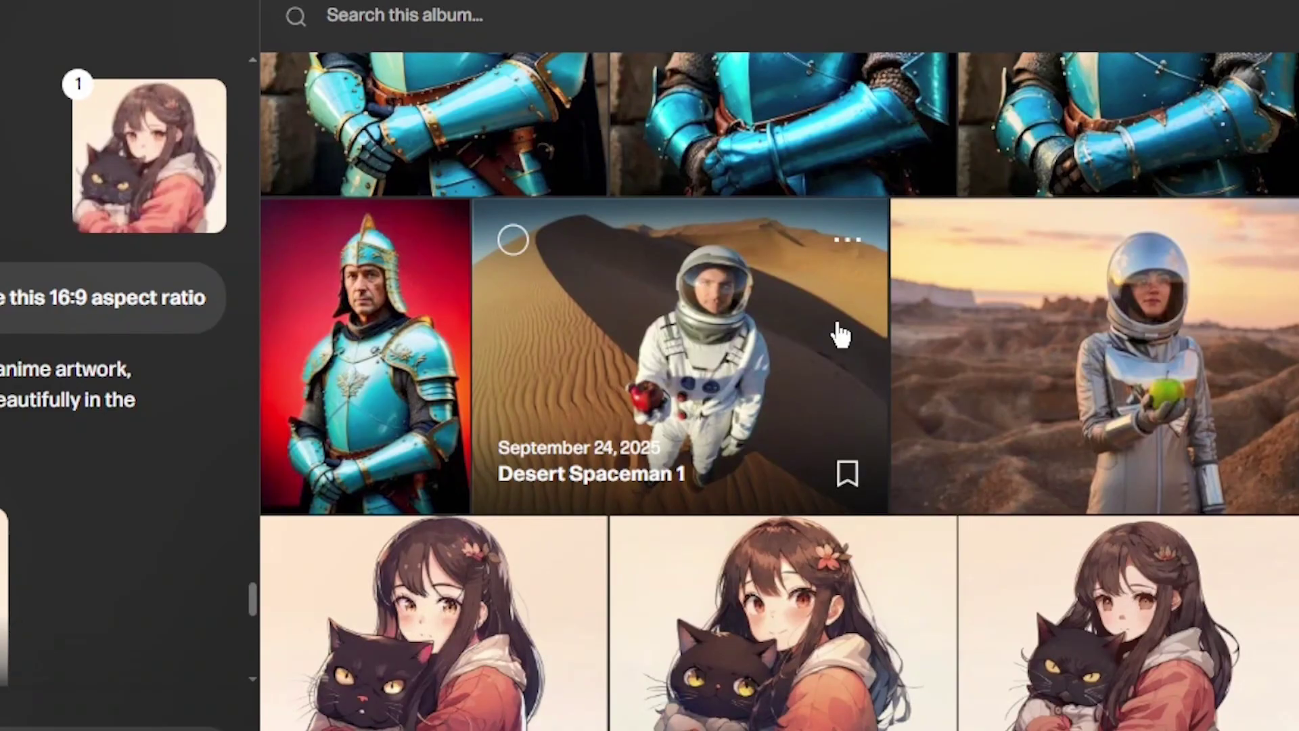
- Download the Desert Spaceman 1 image
left_click(846, 247)
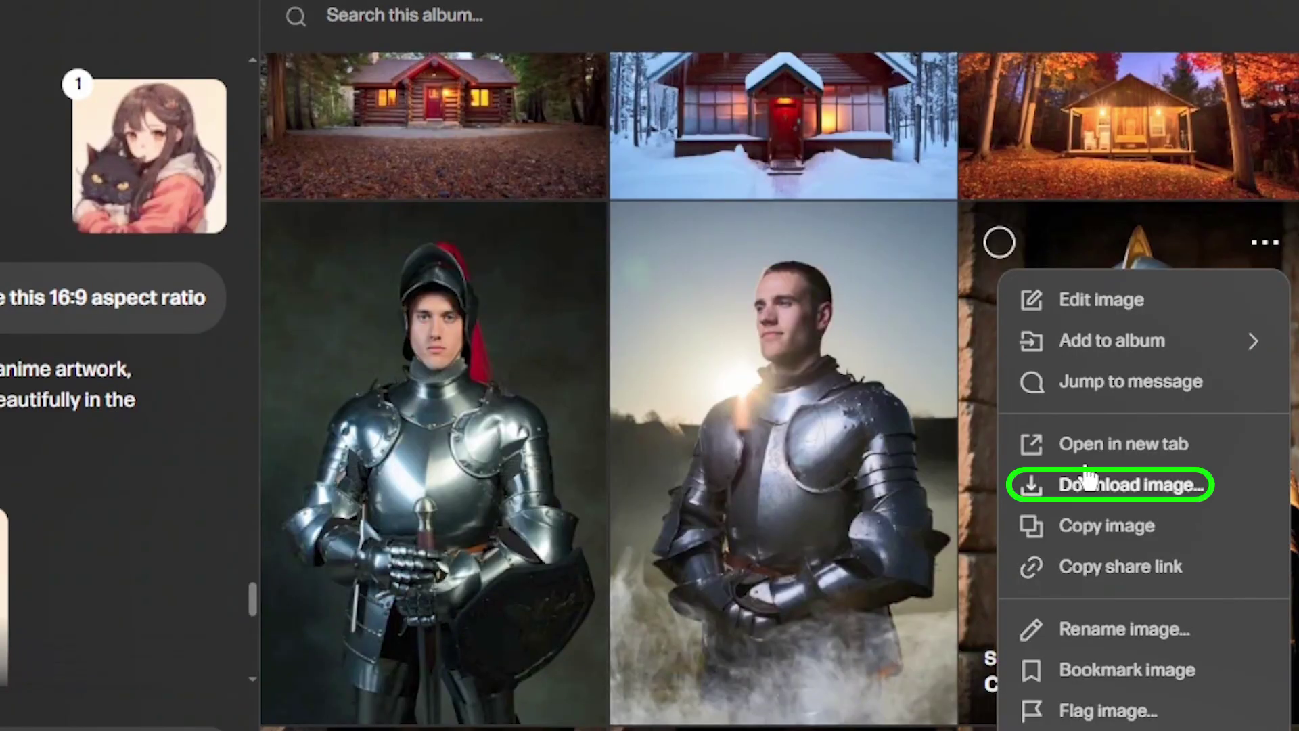
left_click(1088, 482)
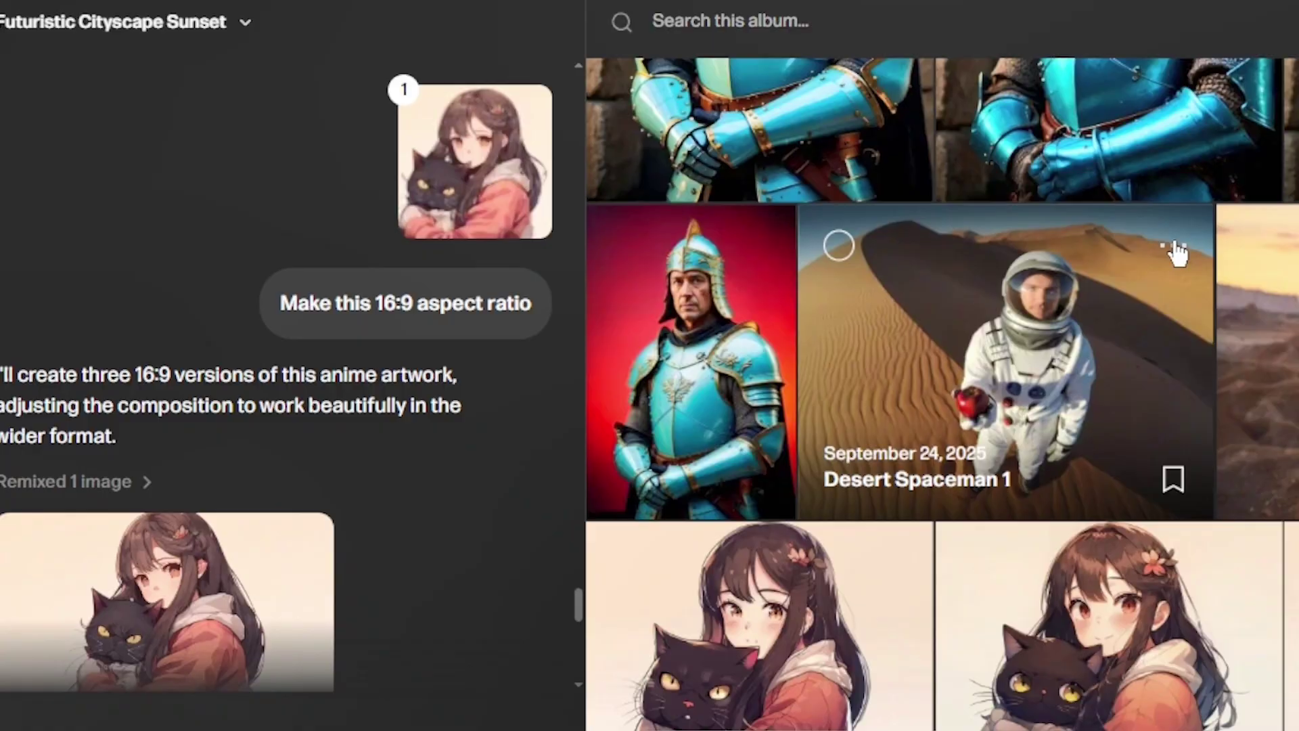
left_click(1175, 247)
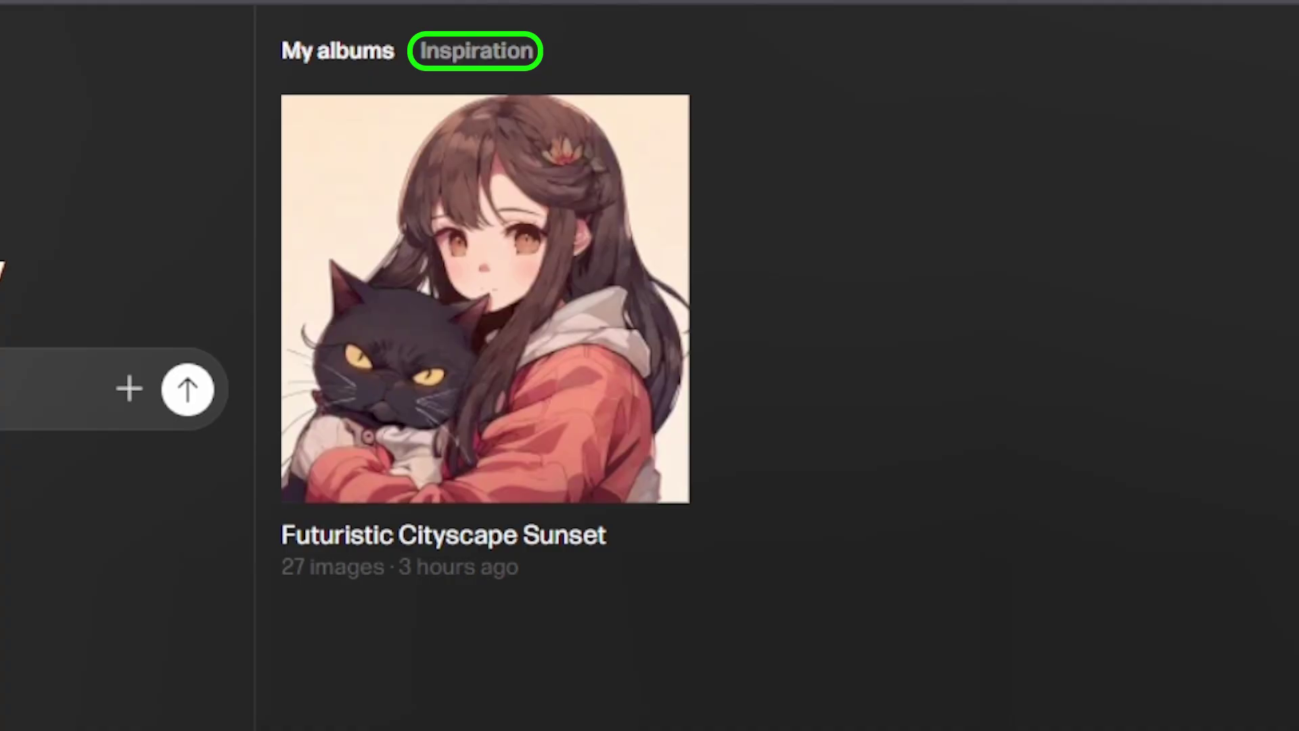
- Ask whether libraries will turn futuristic, then request people reading with holographic tablets in the library
type("ith floating bo")
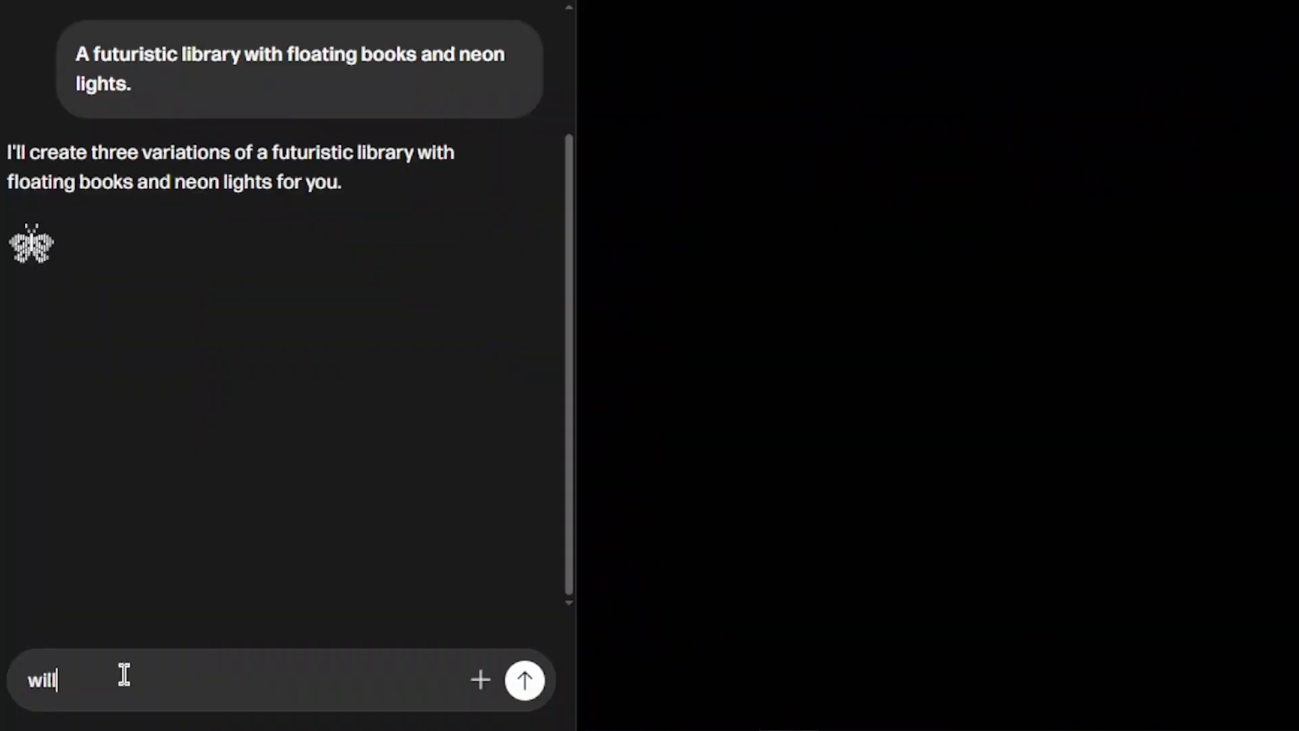
type("l libraries really turn futu")
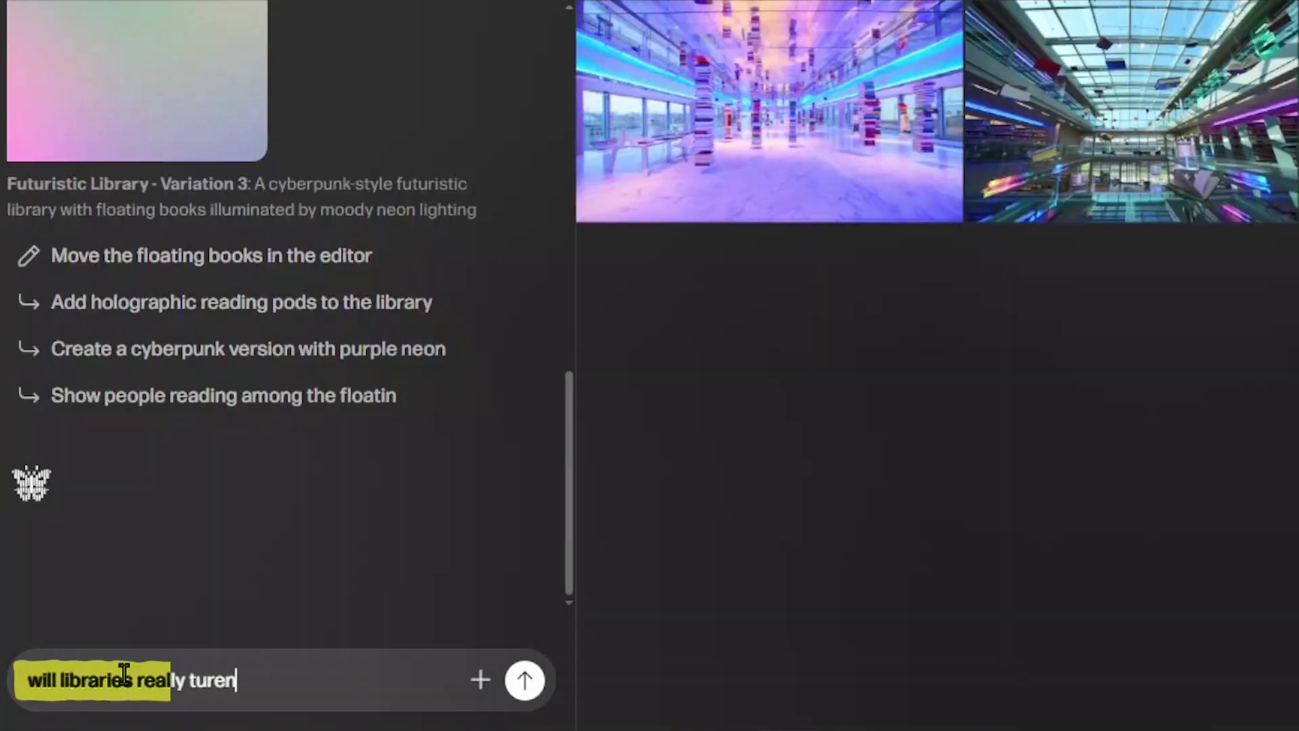
type("ristic in the coming ")
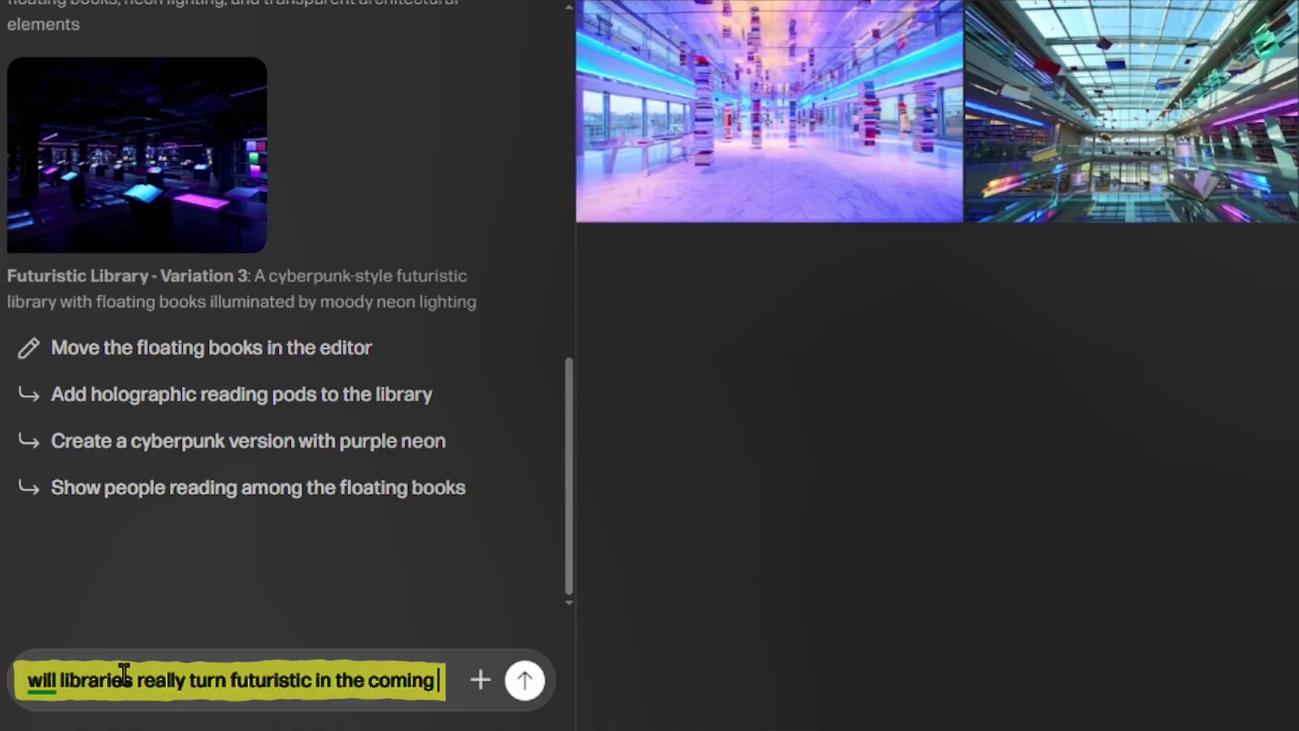
type("time?")
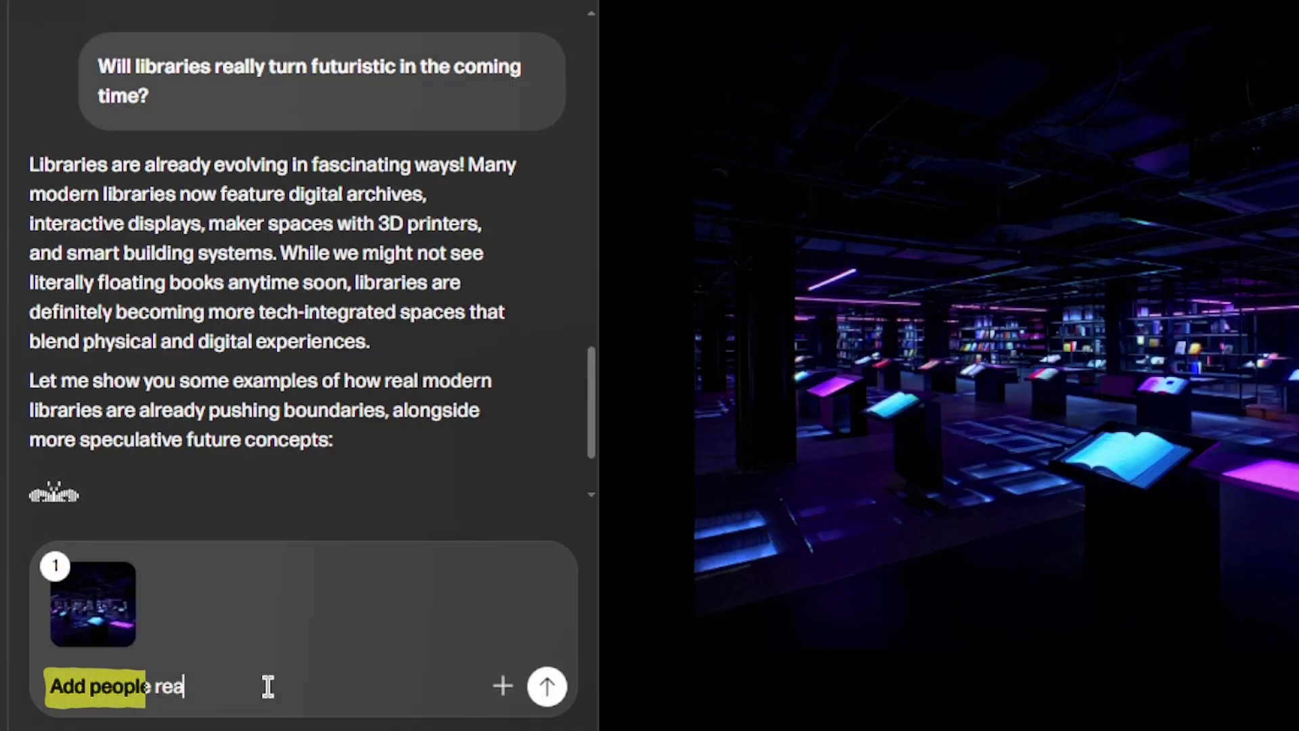
type("ding with holographic tablet")
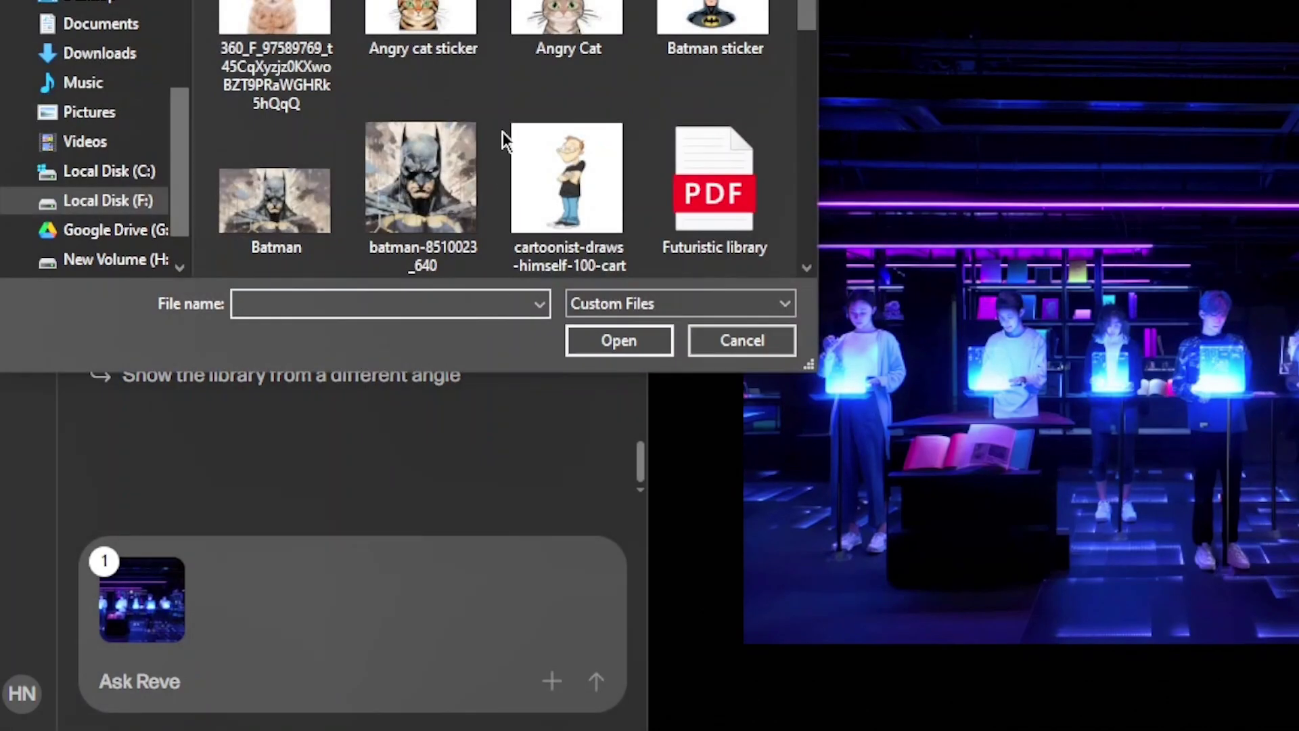
- Attach the sci-fi circuit texture and send 'Add this texture in to' referencing library image 1
scroll(487, 135, "down", 3)
scroll(487, 135, "up", 1)
double_click(566, 29)
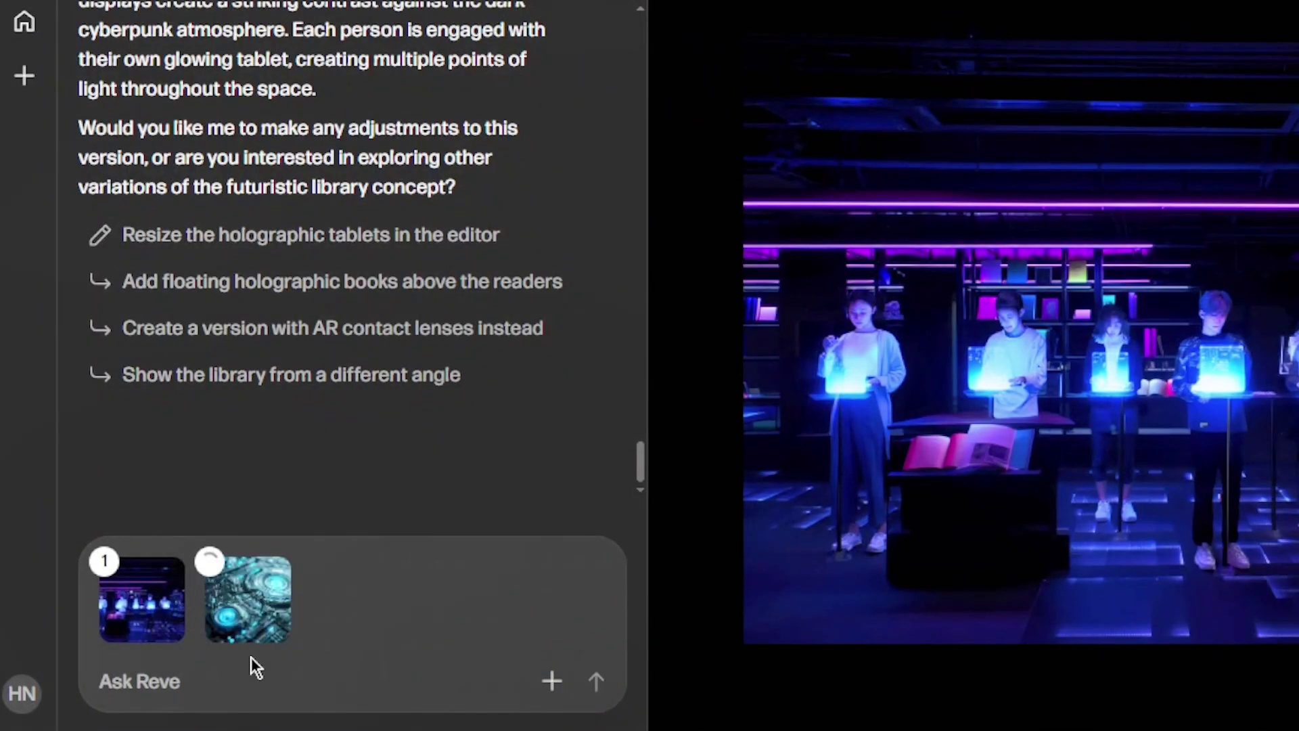
type("Add this texture in to")
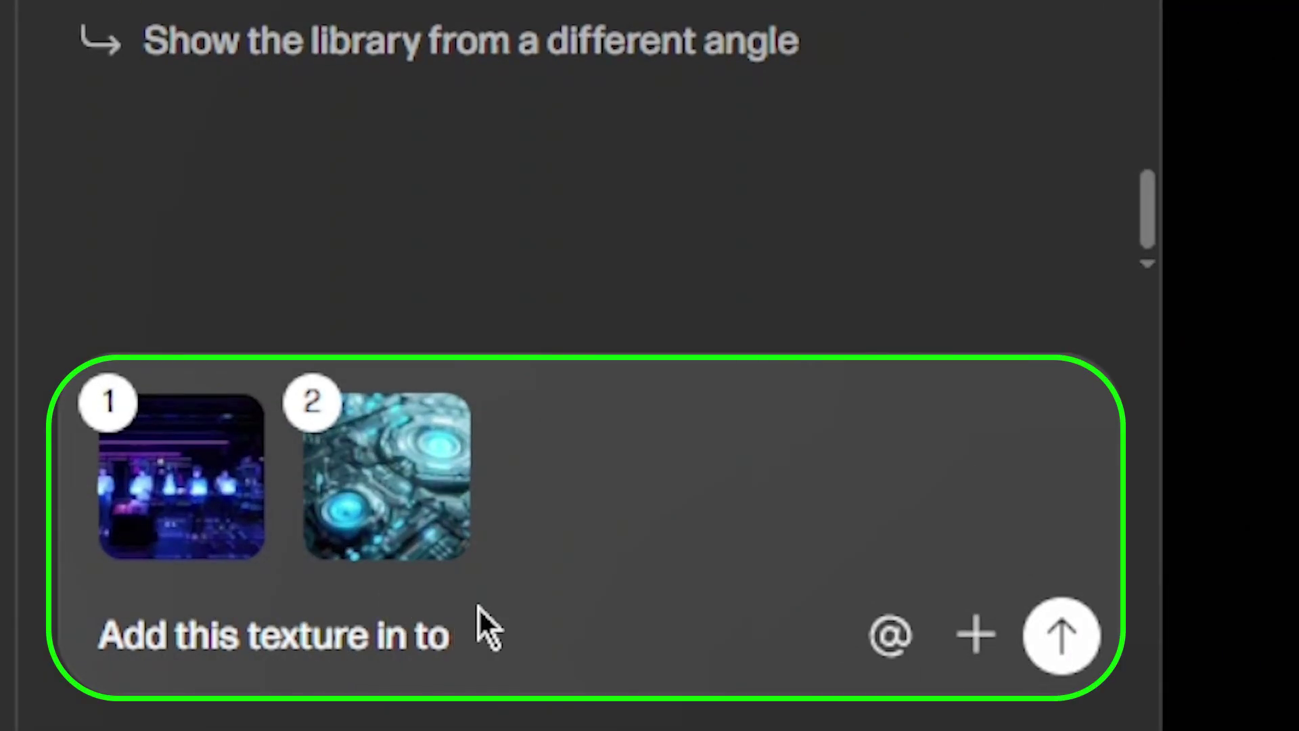
type(" @")
left_click(151, 424)
key("Return")
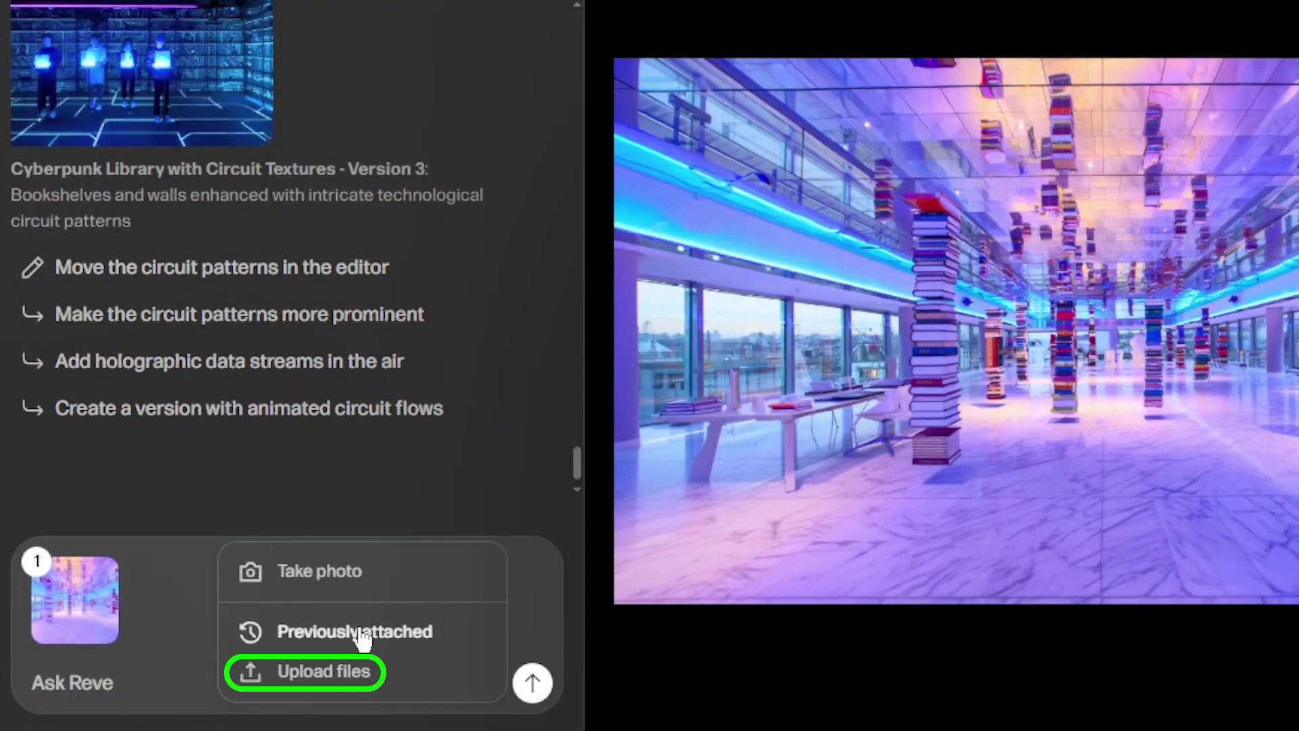
- Attach the PDF design and send the request 'Follow this design'
left_click(363, 668)
key("Escape")
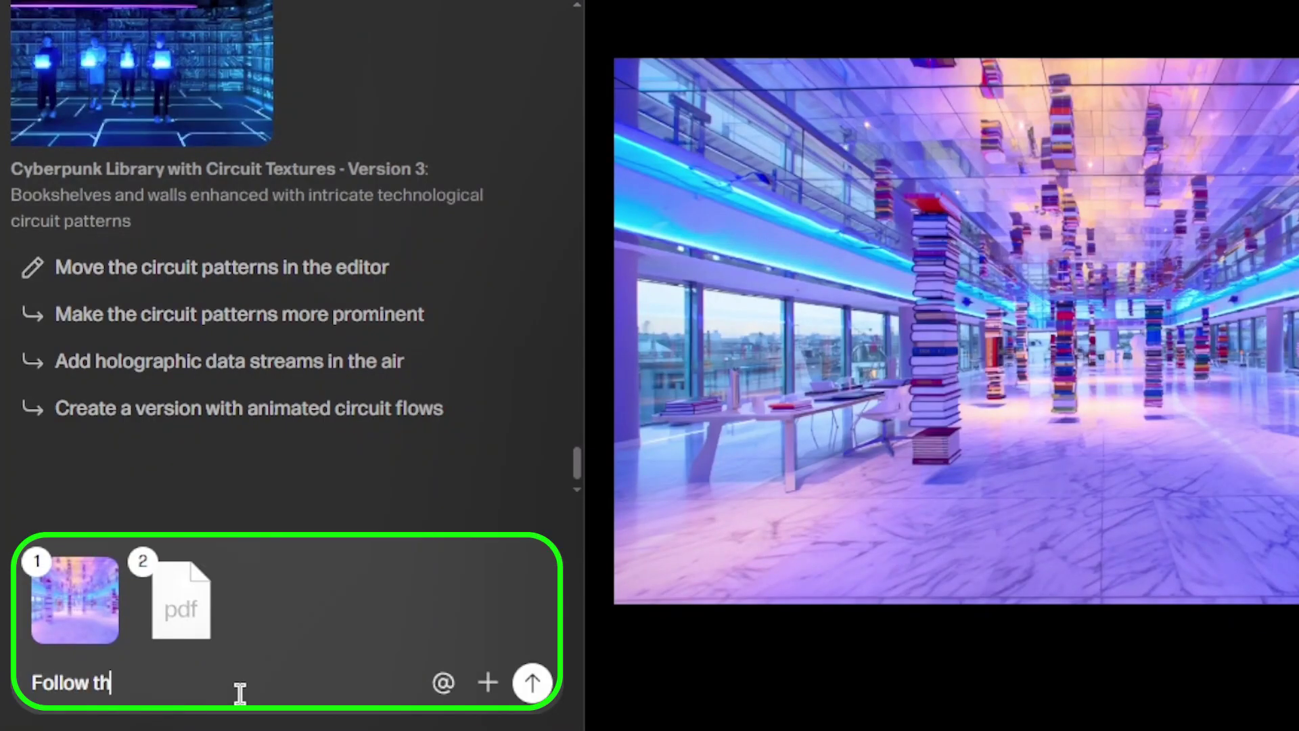
key("Return")
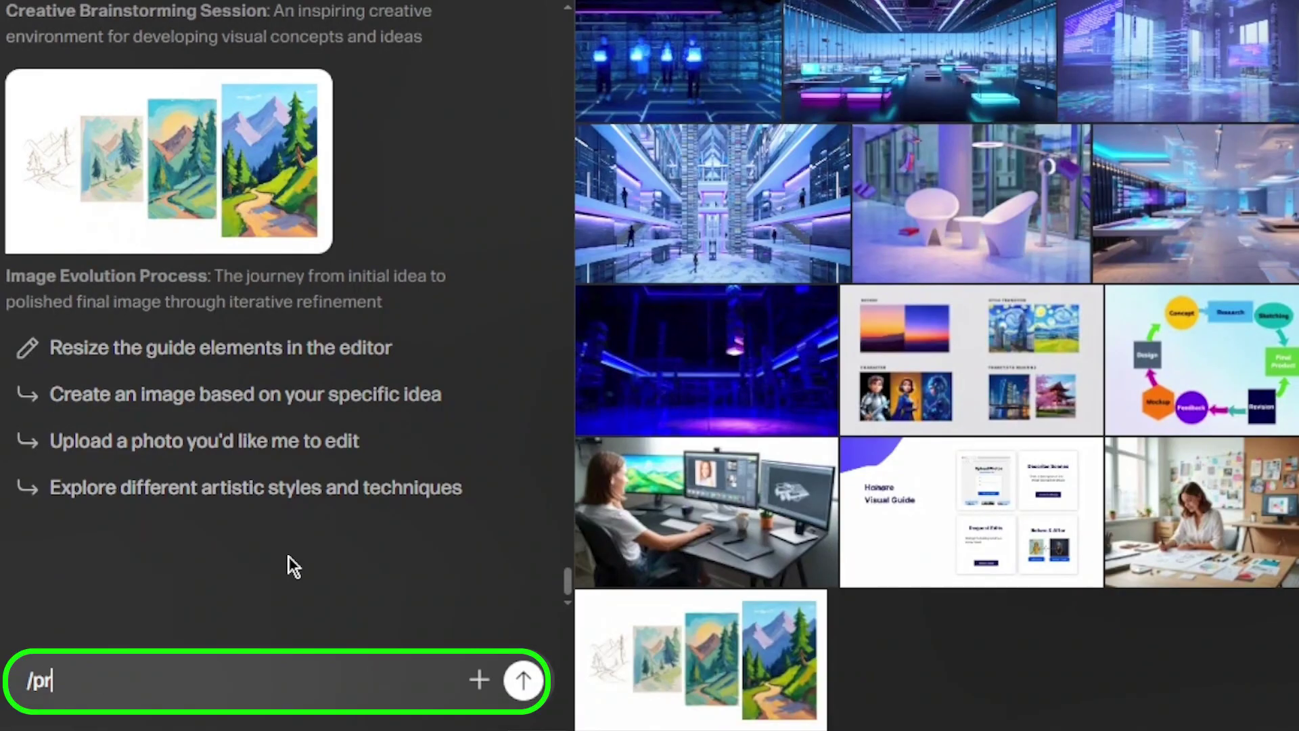
- In Prompt mode, generate 'Fantasy castle in the clouds' as four 3:2 images
type("rompt Fantasy cast")
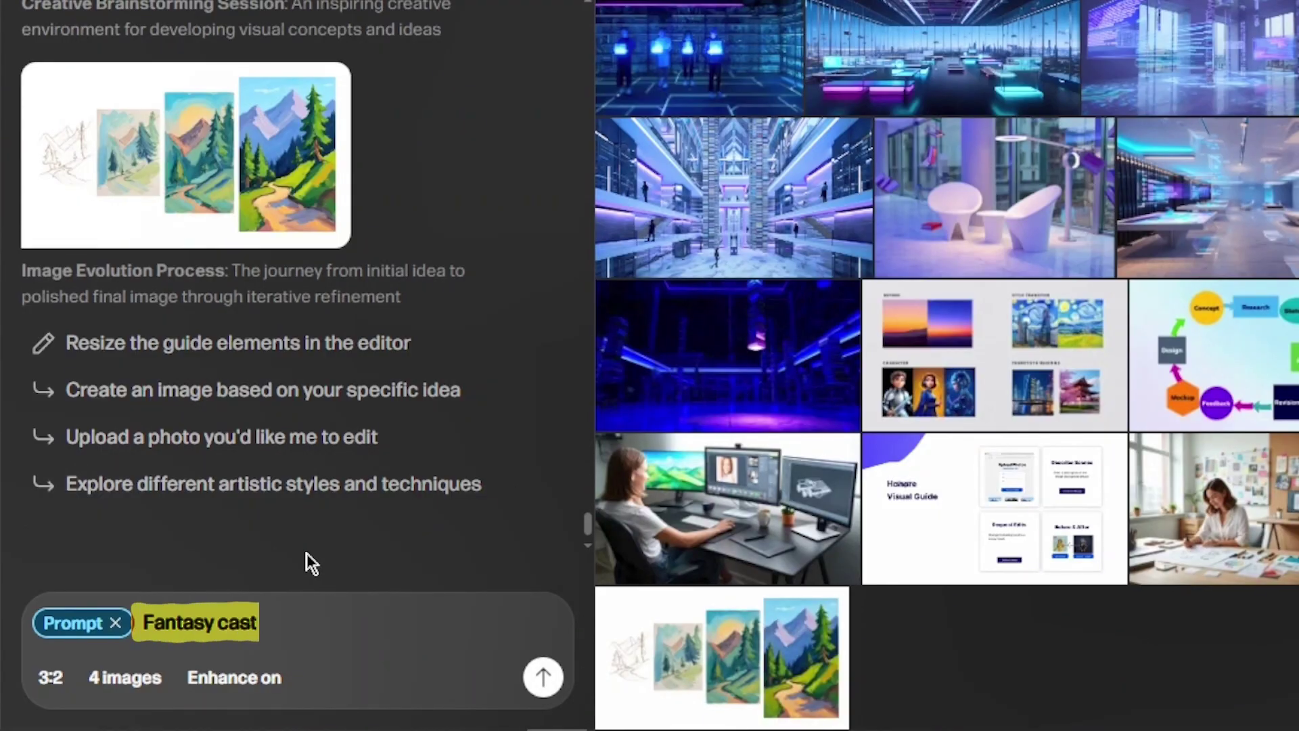
type("clouds")
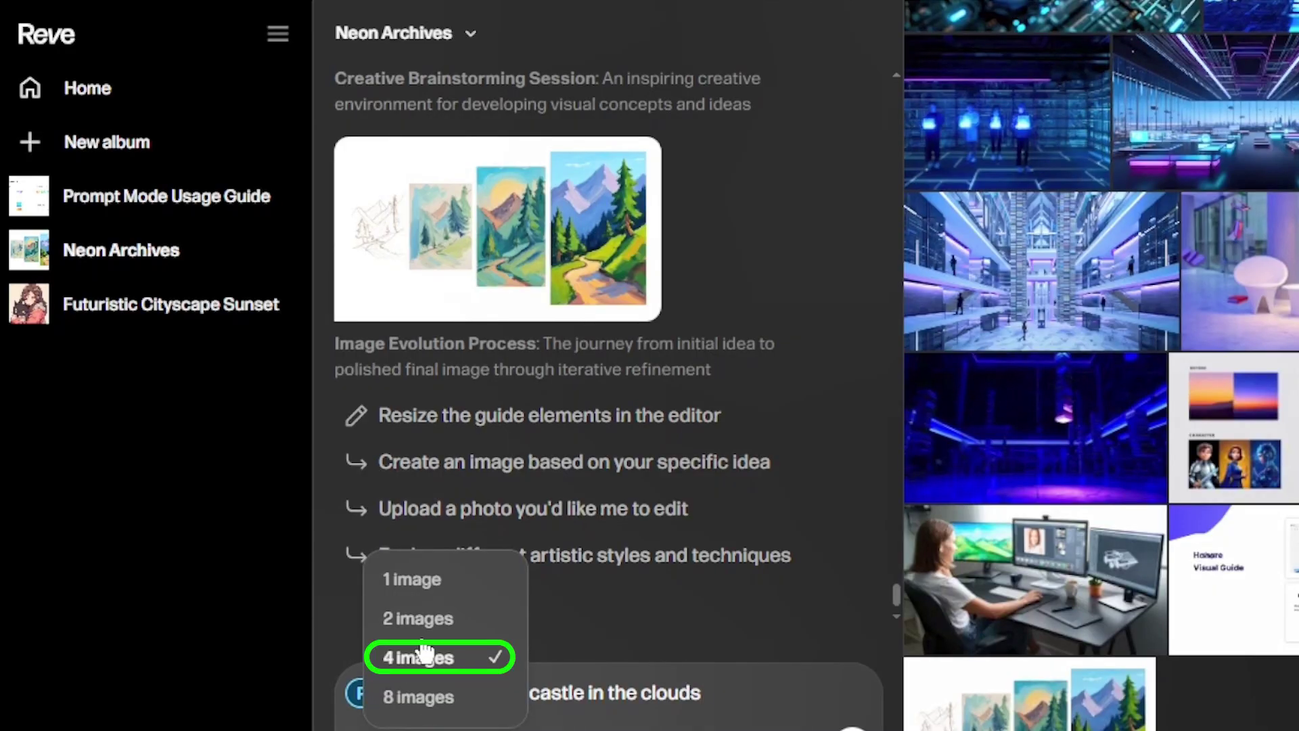
left_click(424, 655)
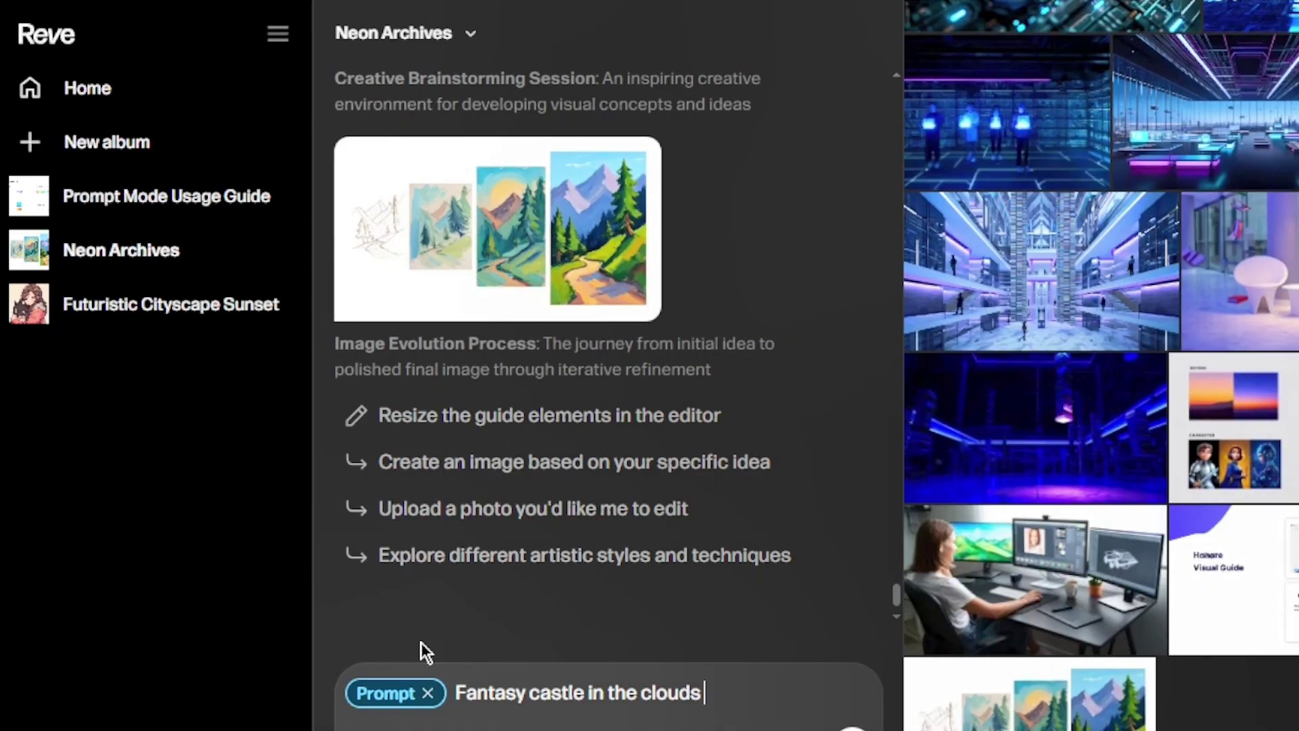
key("Return")
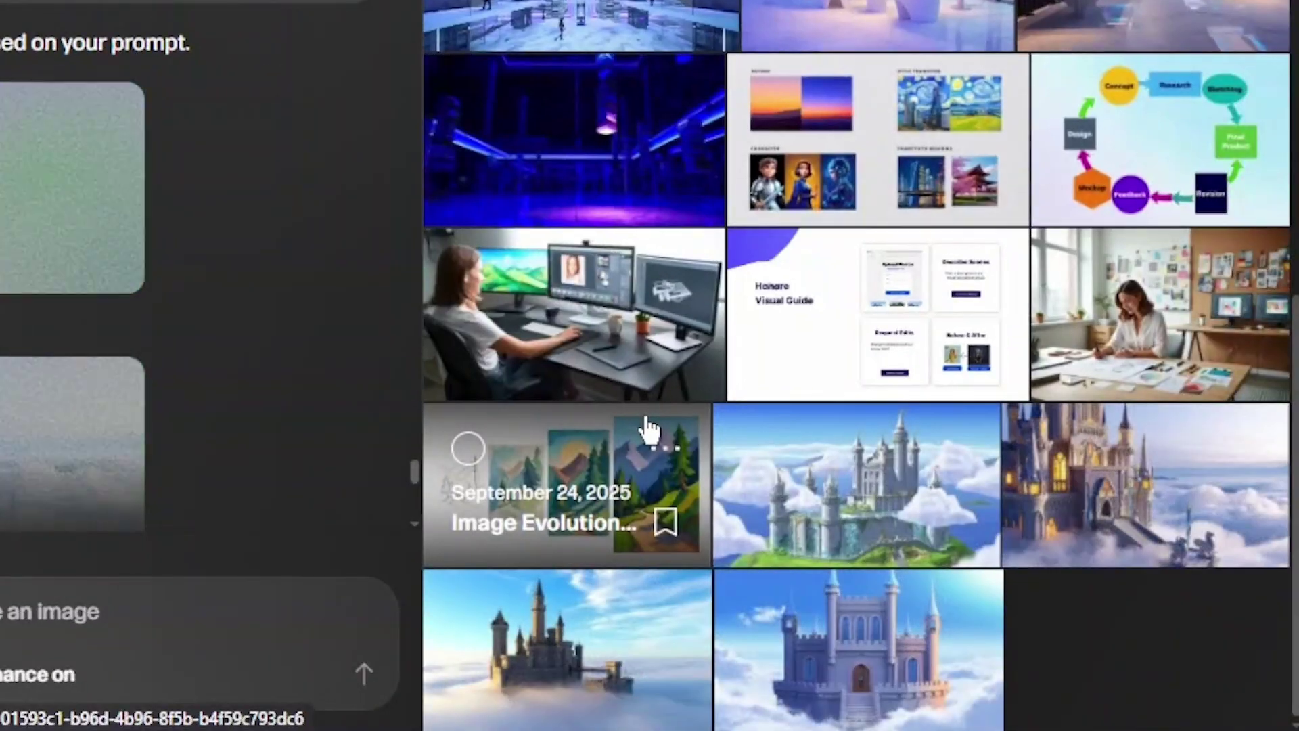